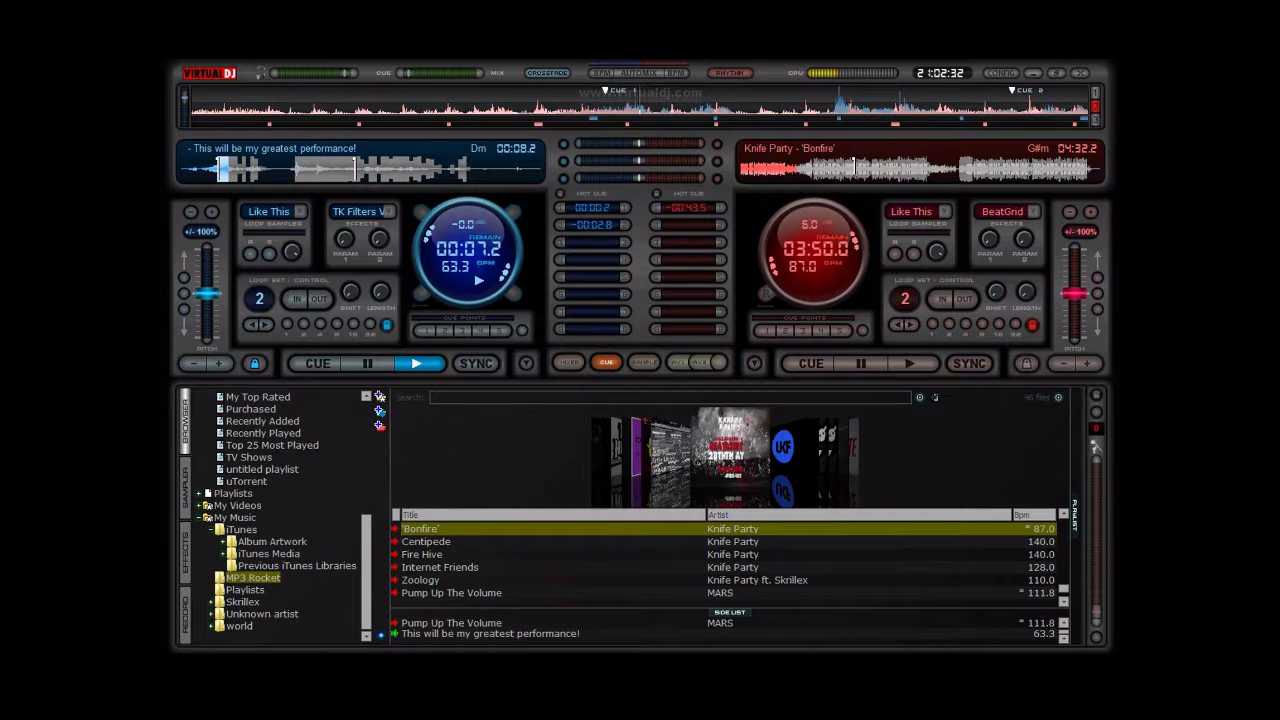
- Show the mixer, open the DJ playlist and load Groundhog (Beat Juggle) onto deck 1
left_click(569, 362)
scroll(270, 510, "up", 2)
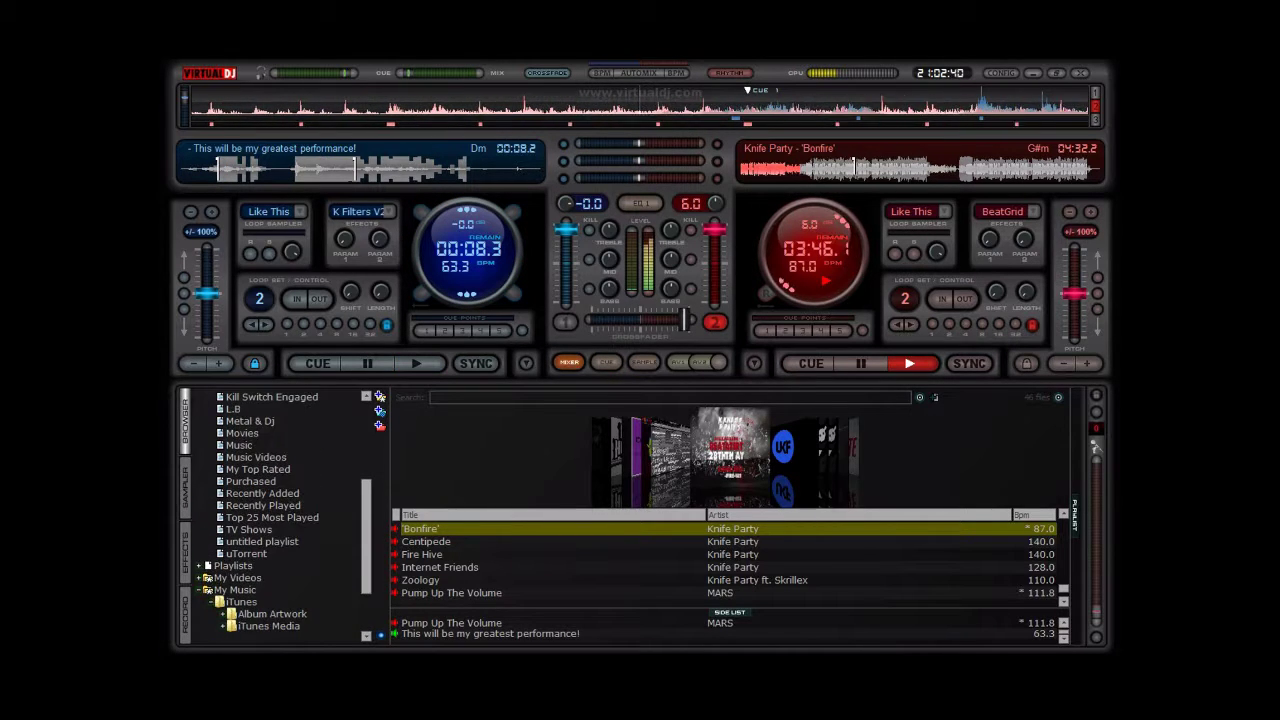
scroll(270, 510, "up", 1)
scroll(280, 510, "up", 2)
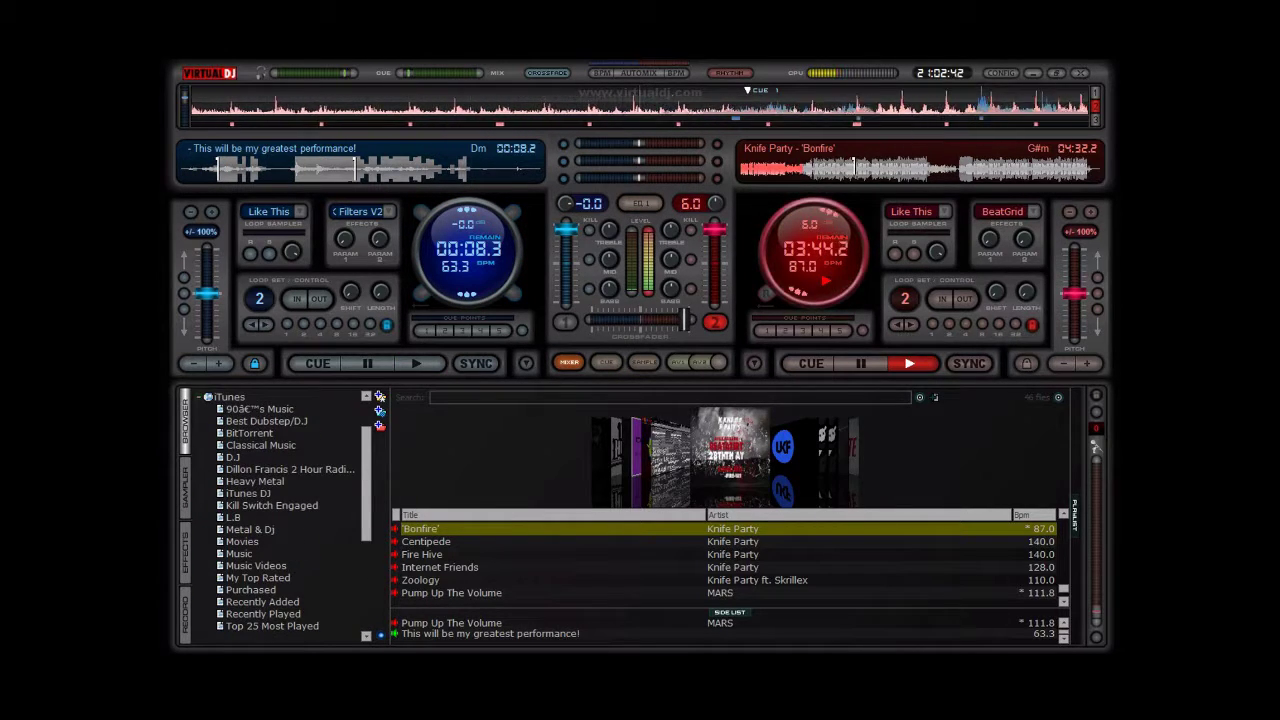
left_click(232, 457)
scroll(730, 560, "down", 1)
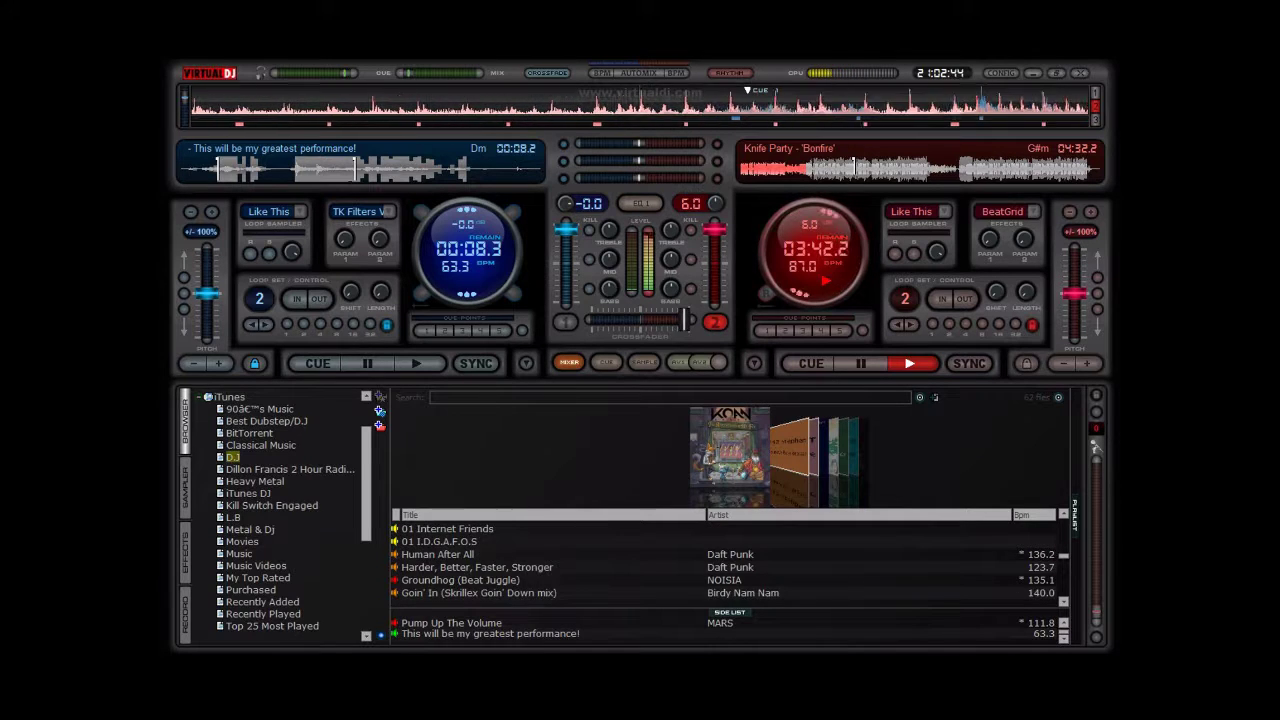
scroll(730, 560, "down", 1)
double_click(460, 541)
scroll(730, 560, "up", 5)
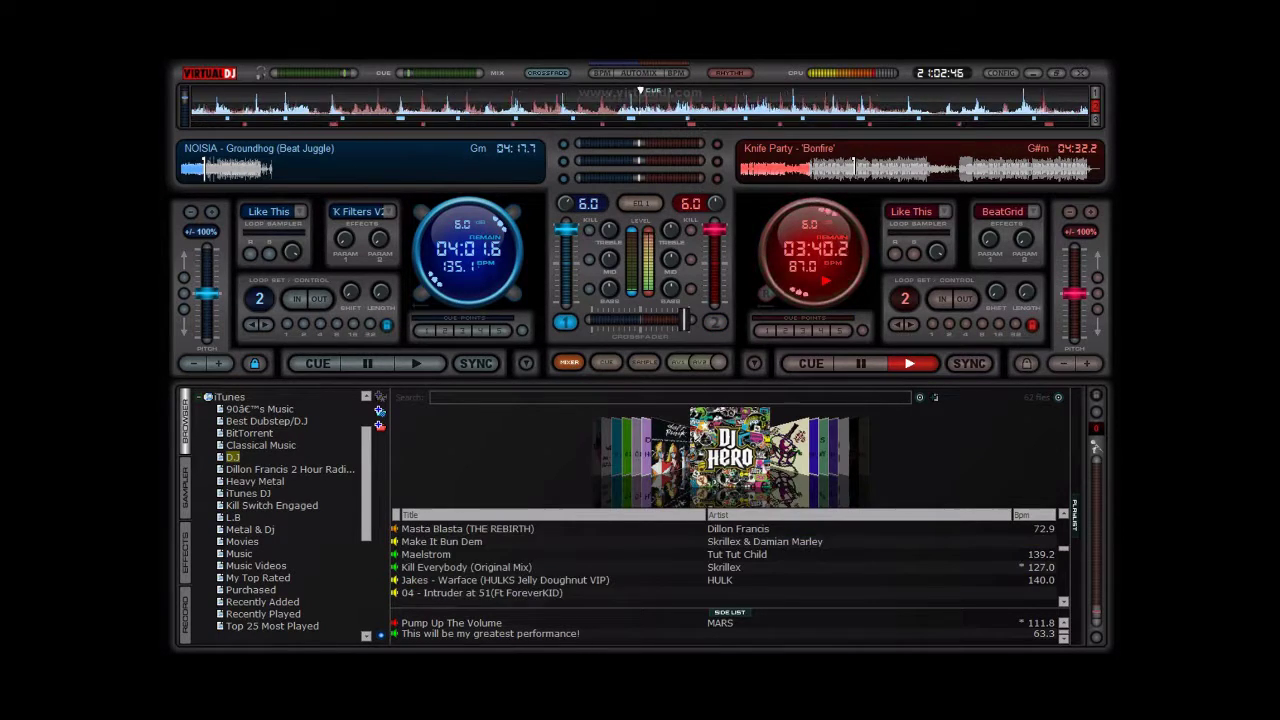
- Highlight Human After All and set deck 2's effect to Filters V2
key("Up")
key("Up")
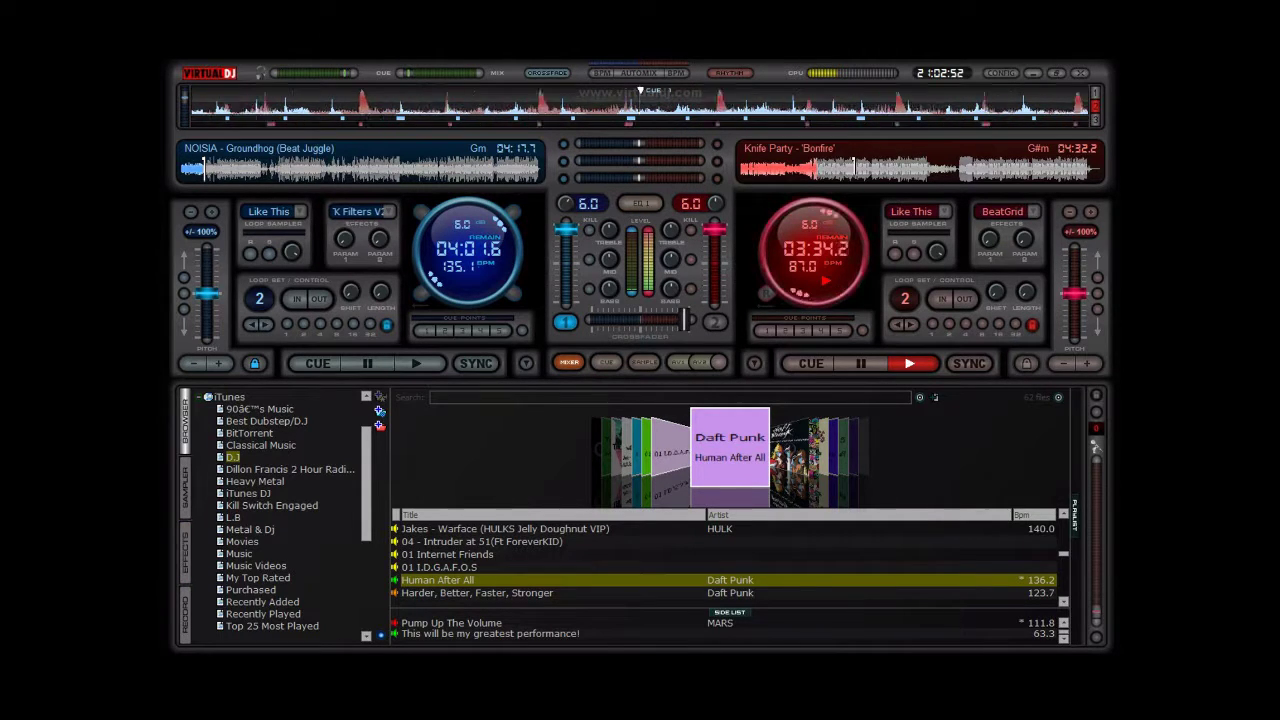
left_click(1005, 211)
left_click(1040, 424)
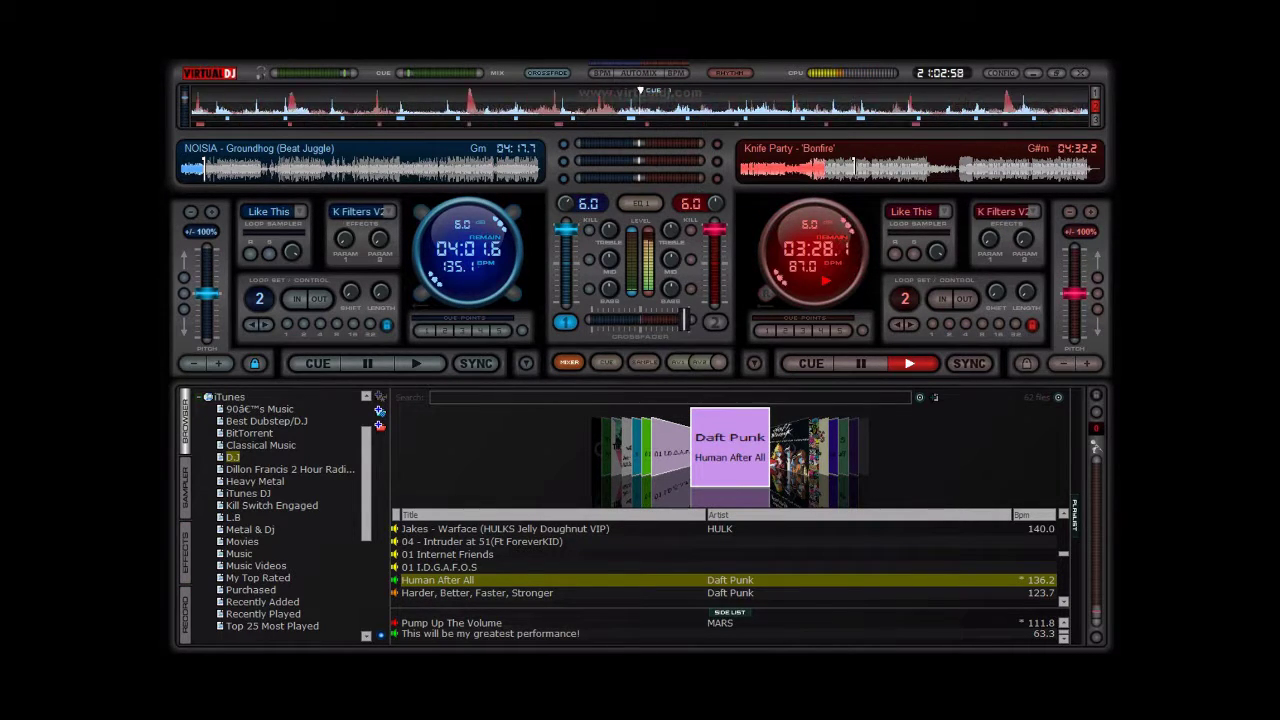
scroll(730, 560, "down", 3)
scroll(730, 560, "down", 3)
scroll(730, 560, "down", 3)
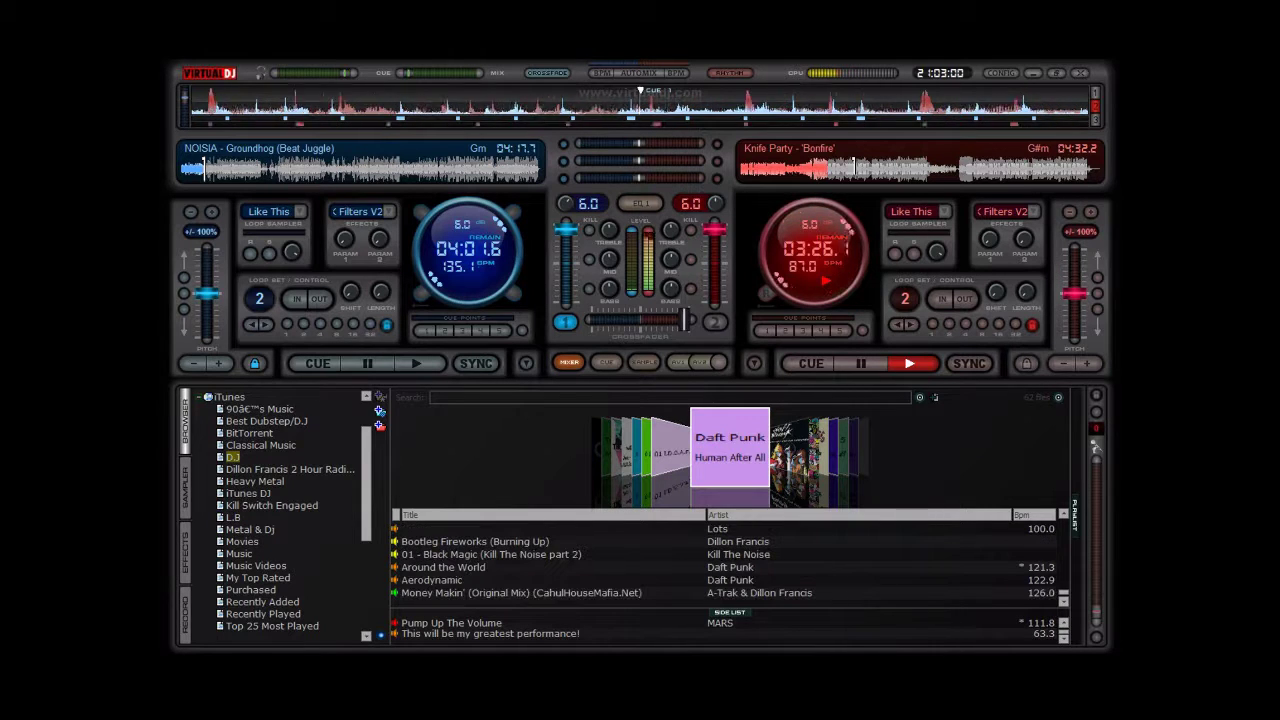
scroll(730, 560, "up", 3)
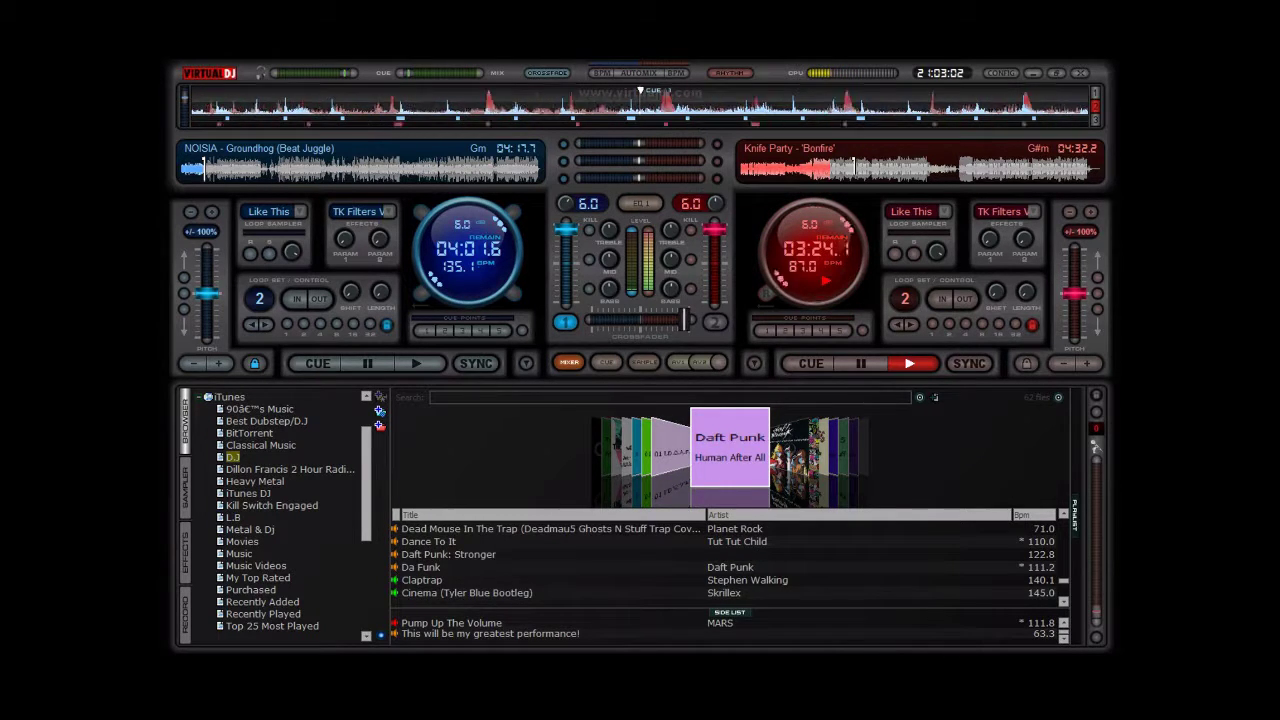
- Load the 125 BPM Dillon Francis track from Best Dubstep/D.J onto deck 2
left_click(266, 421)
scroll(730, 560, "up", 3)
scroll(730, 560, "up", 3)
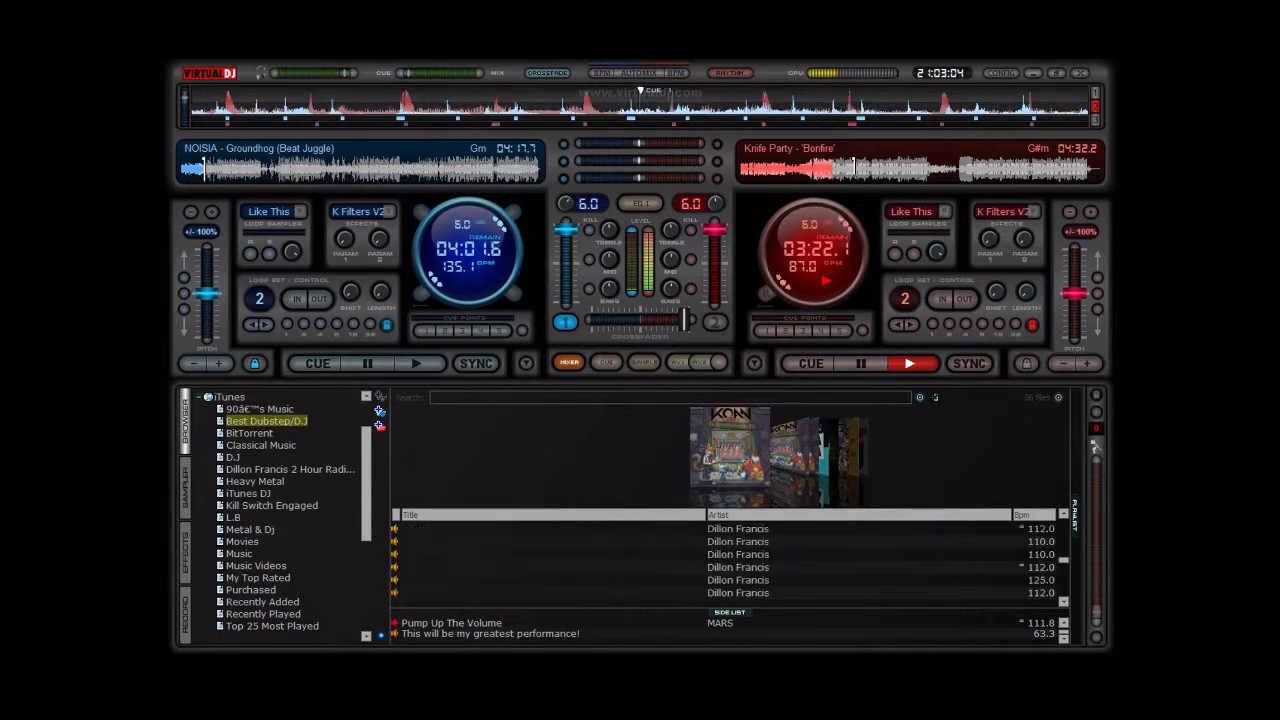
scroll(730, 560, "up", 2)
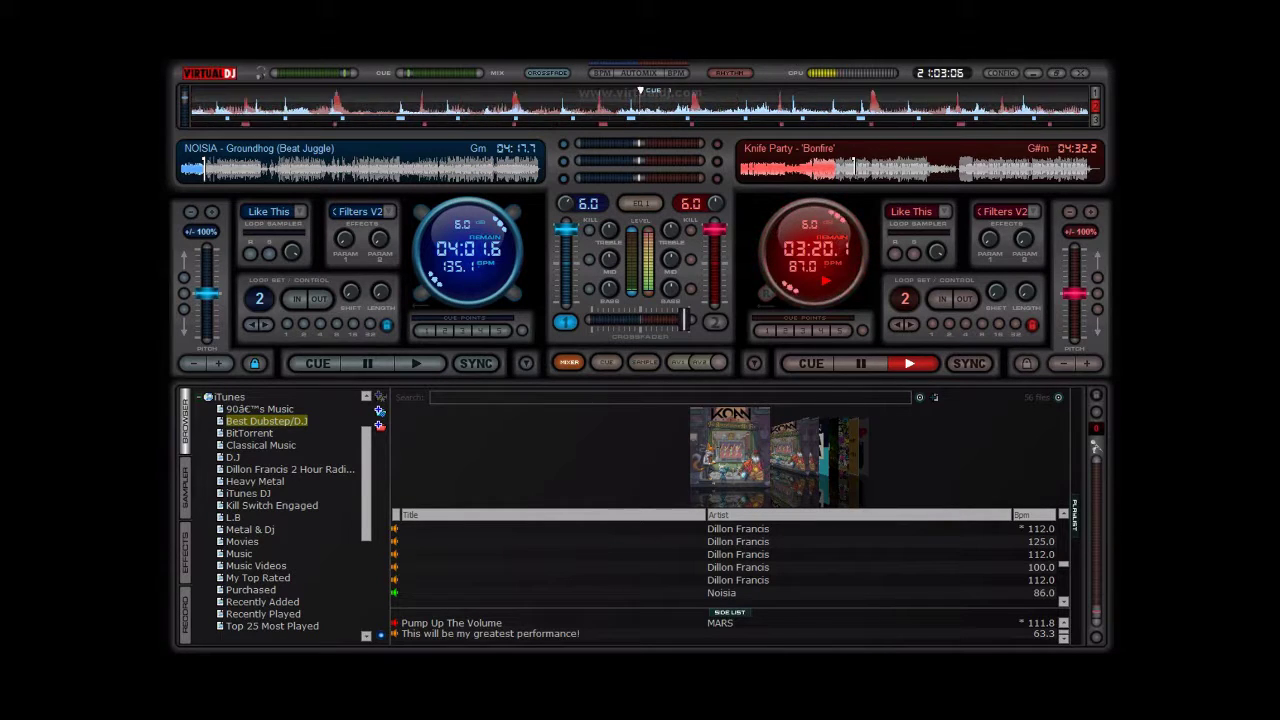
left_click(730, 567)
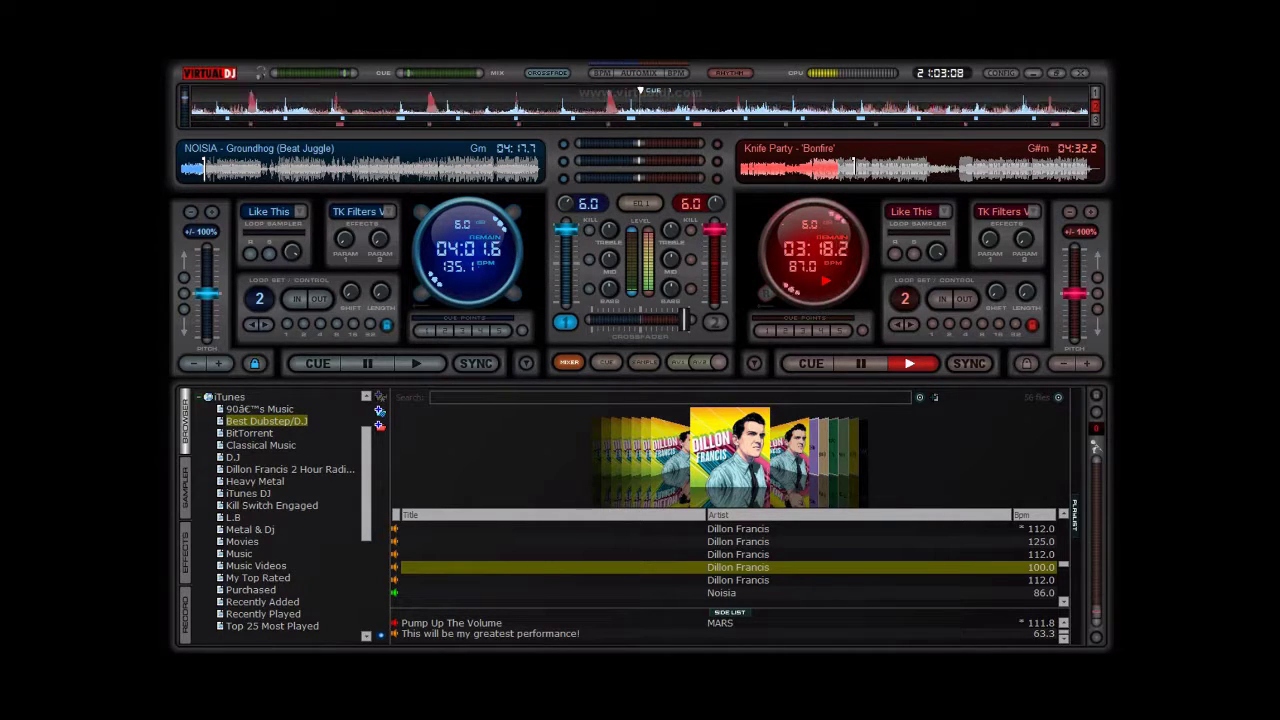
key("Up")
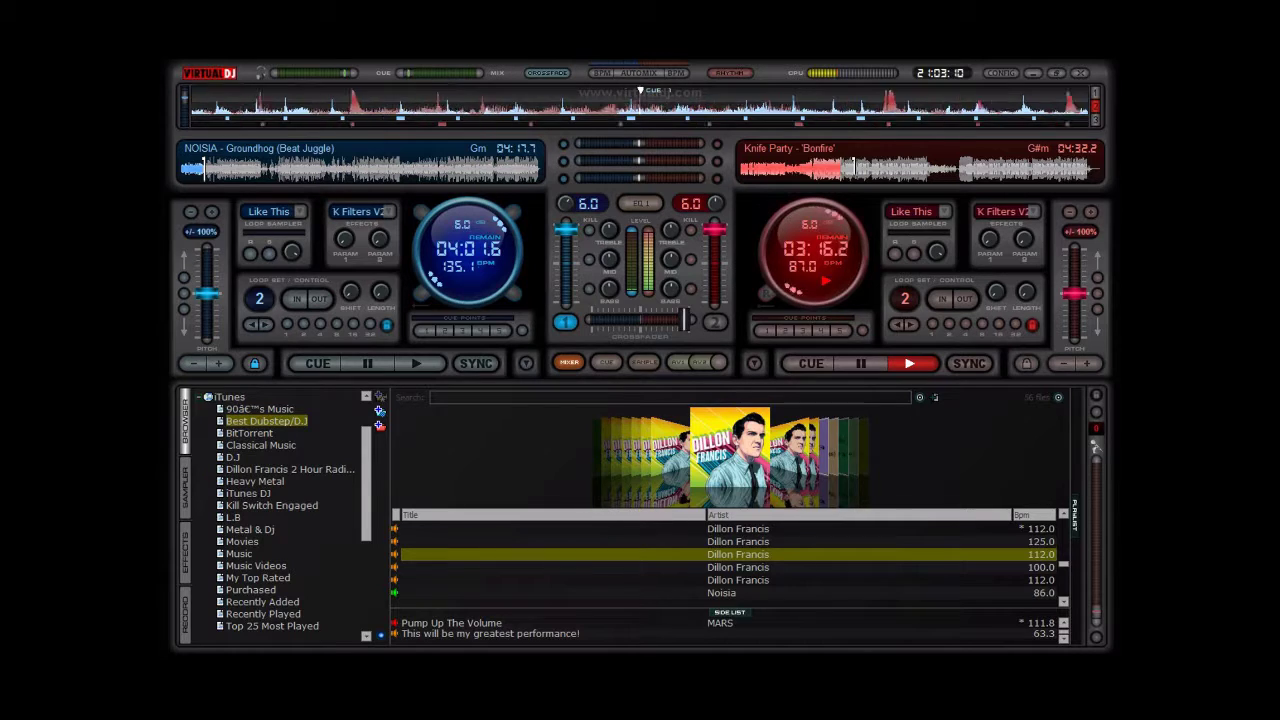
key("Up")
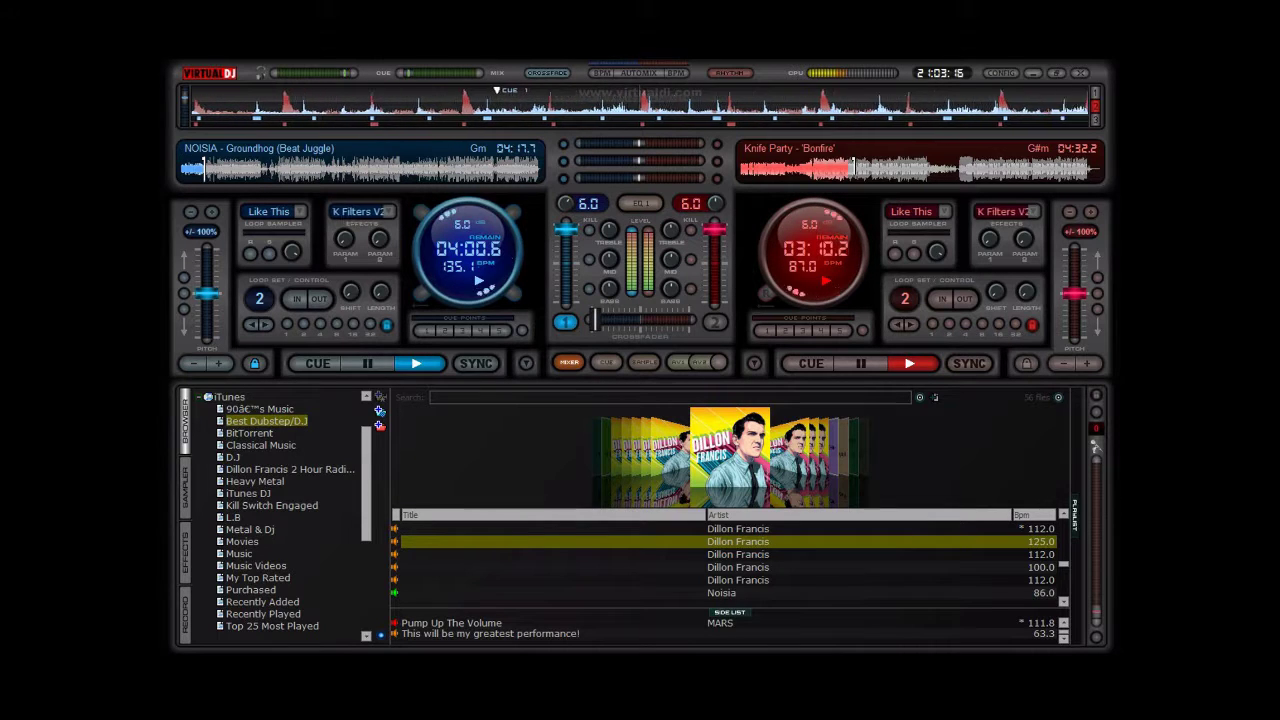
key("ctrl+Right")
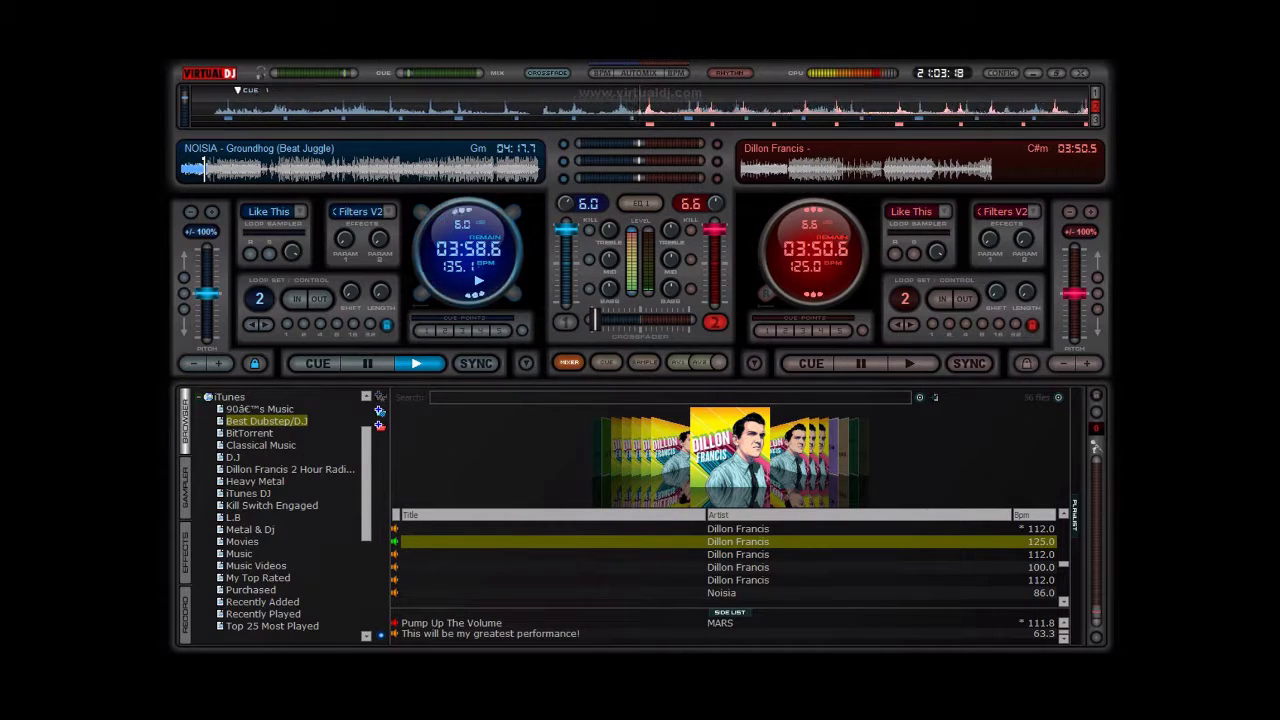
- Jump the Dillon Francis track on deck 2 ahead and start it playing
left_click(862, 170)
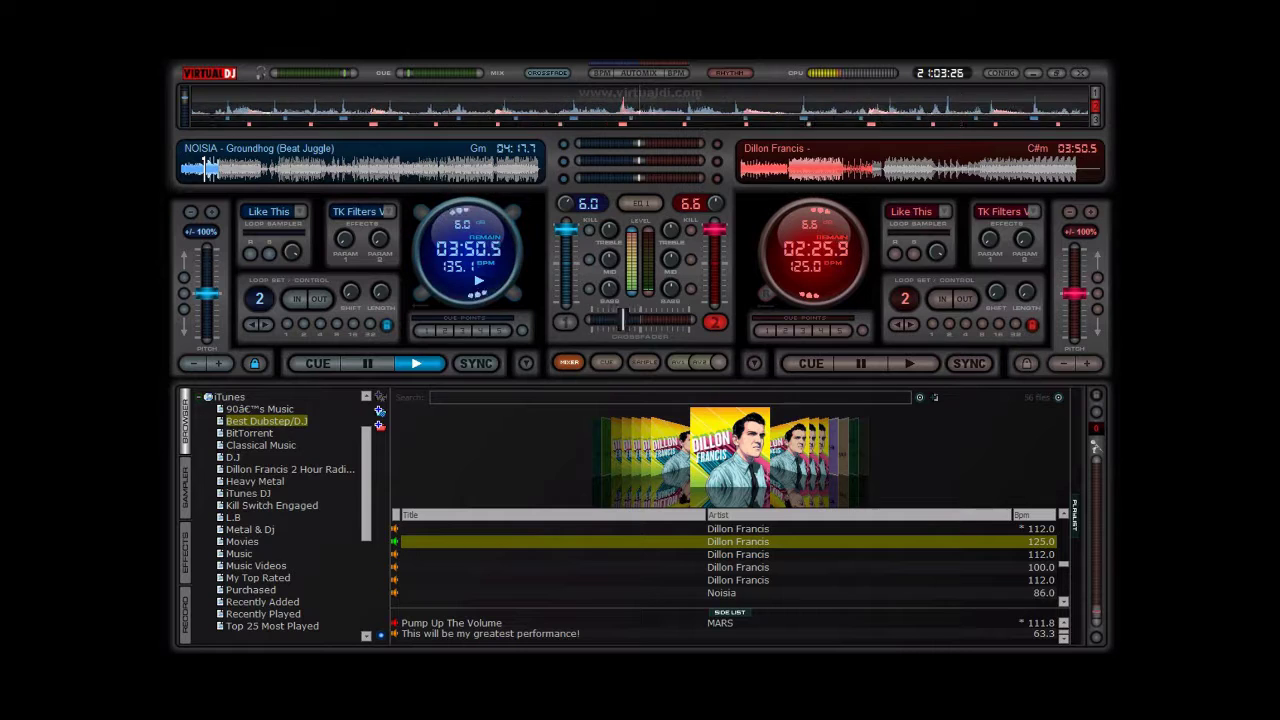
key("space")
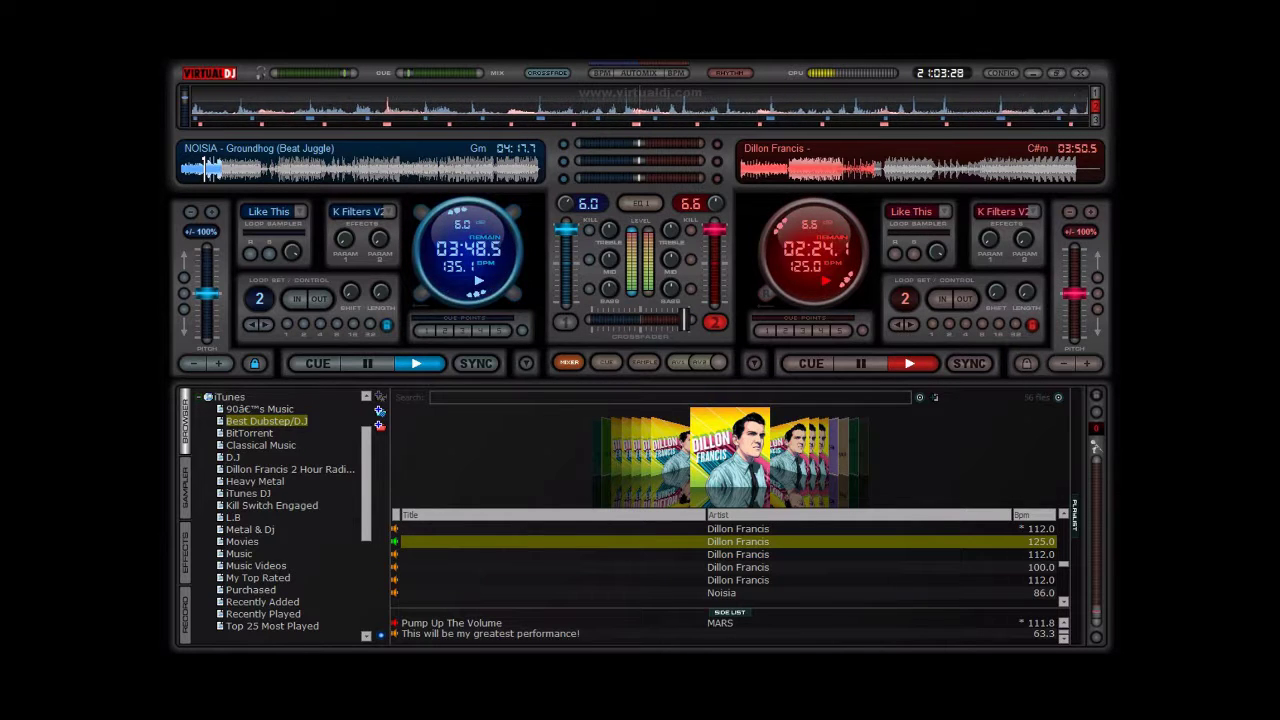
scroll(280, 510, "down", 3)
scroll(280, 510, "down", 2)
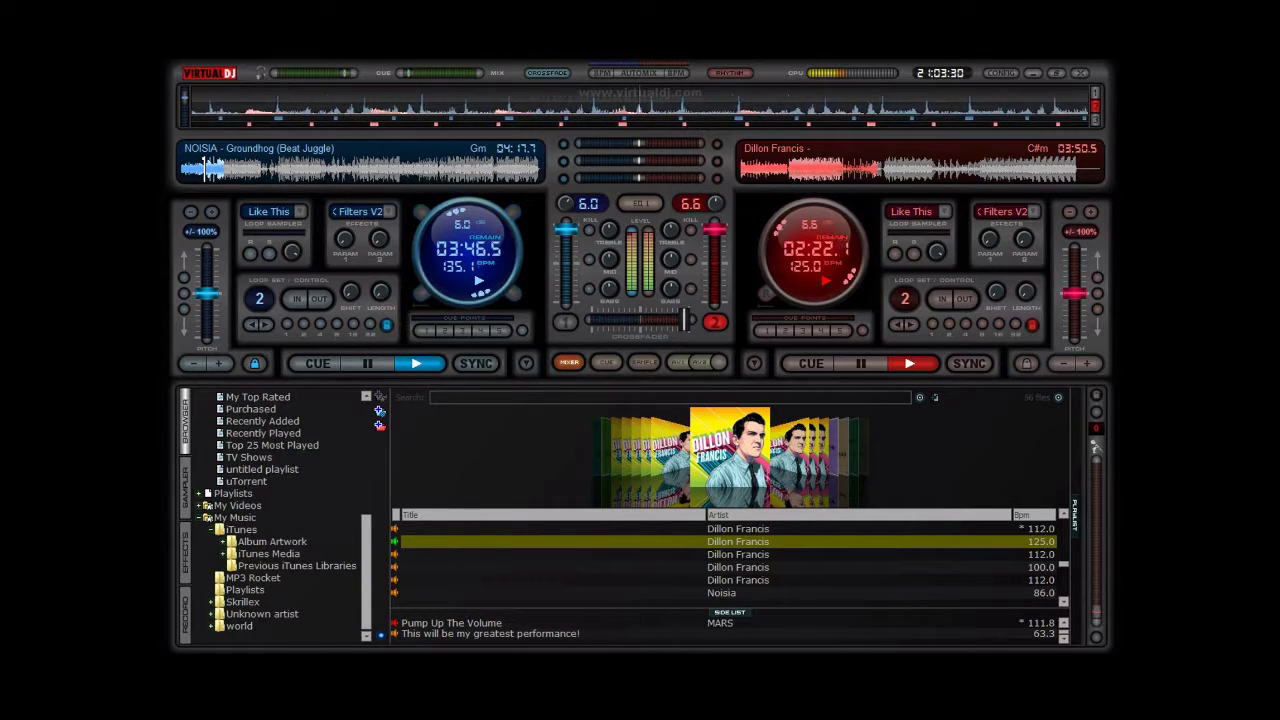
- Load Pump Up The Volume from MP3 Rocket onto deck 1, then highlight Syndicate [HD]
left_click(253, 578)
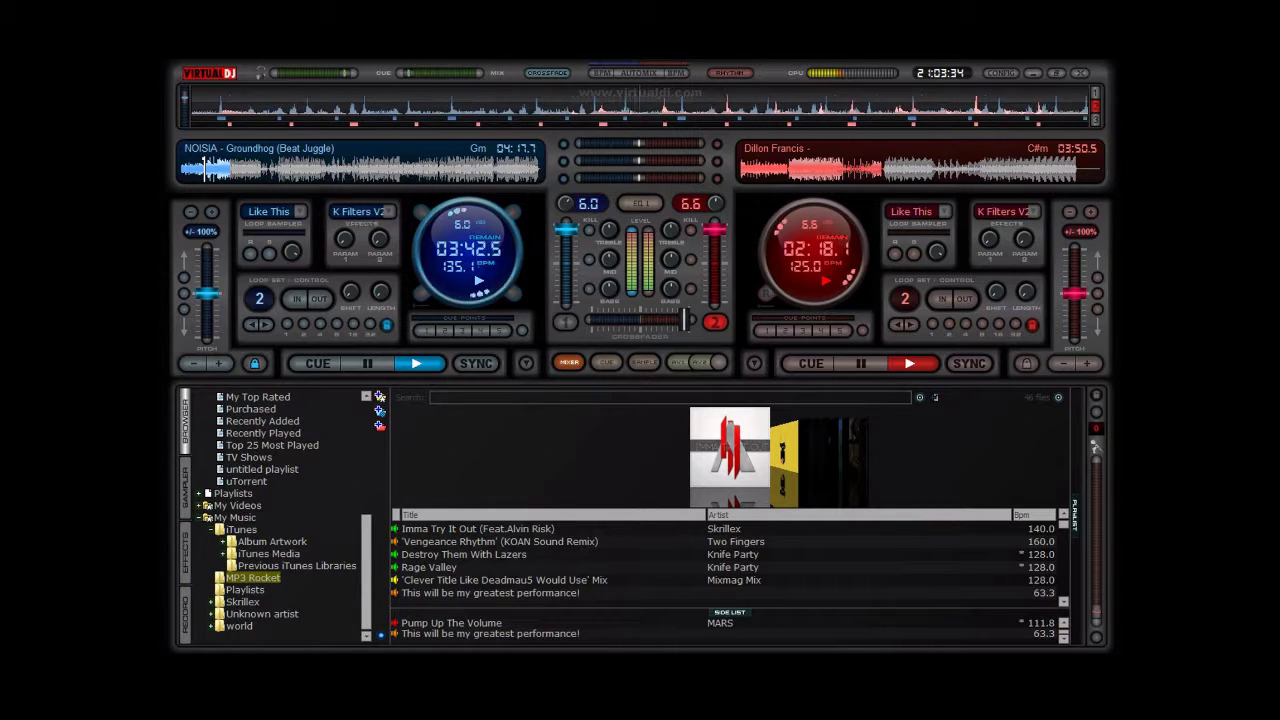
scroll(730, 560, "down", 3)
scroll(730, 560, "down", 3)
scroll(730, 560, "down", 3)
scroll(730, 560, "down", 3)
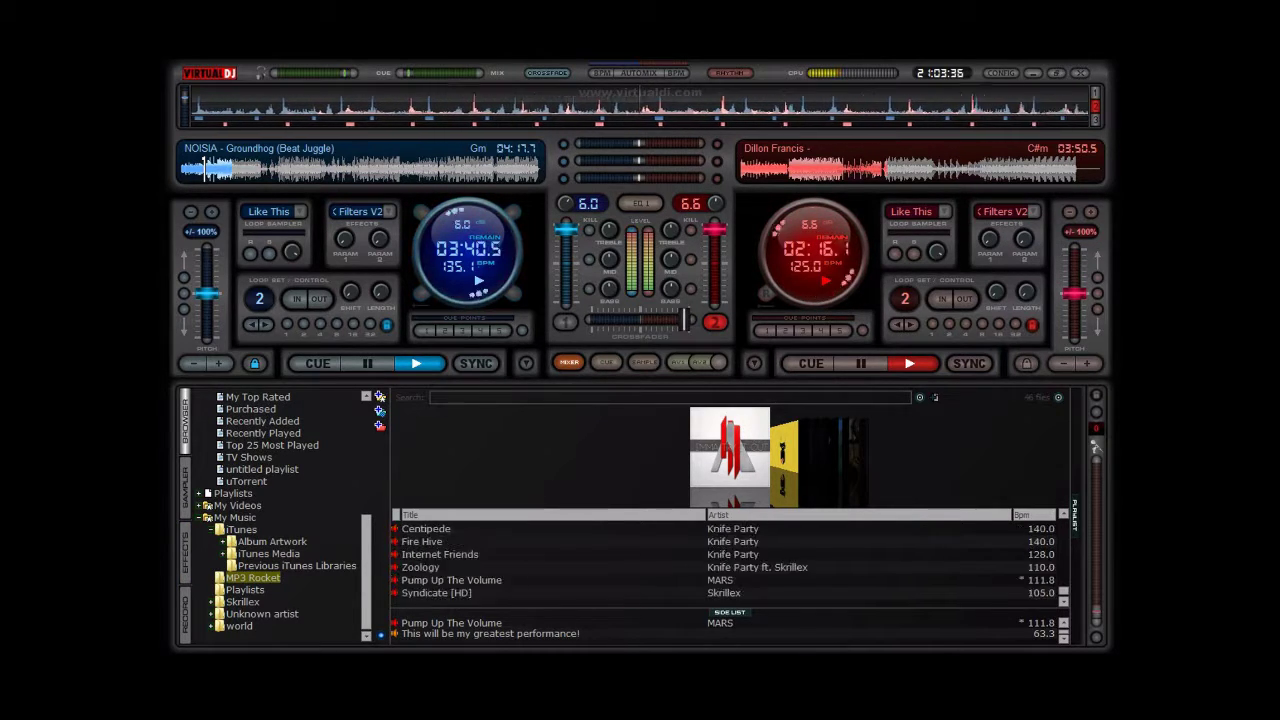
key("Down")
key("Left")
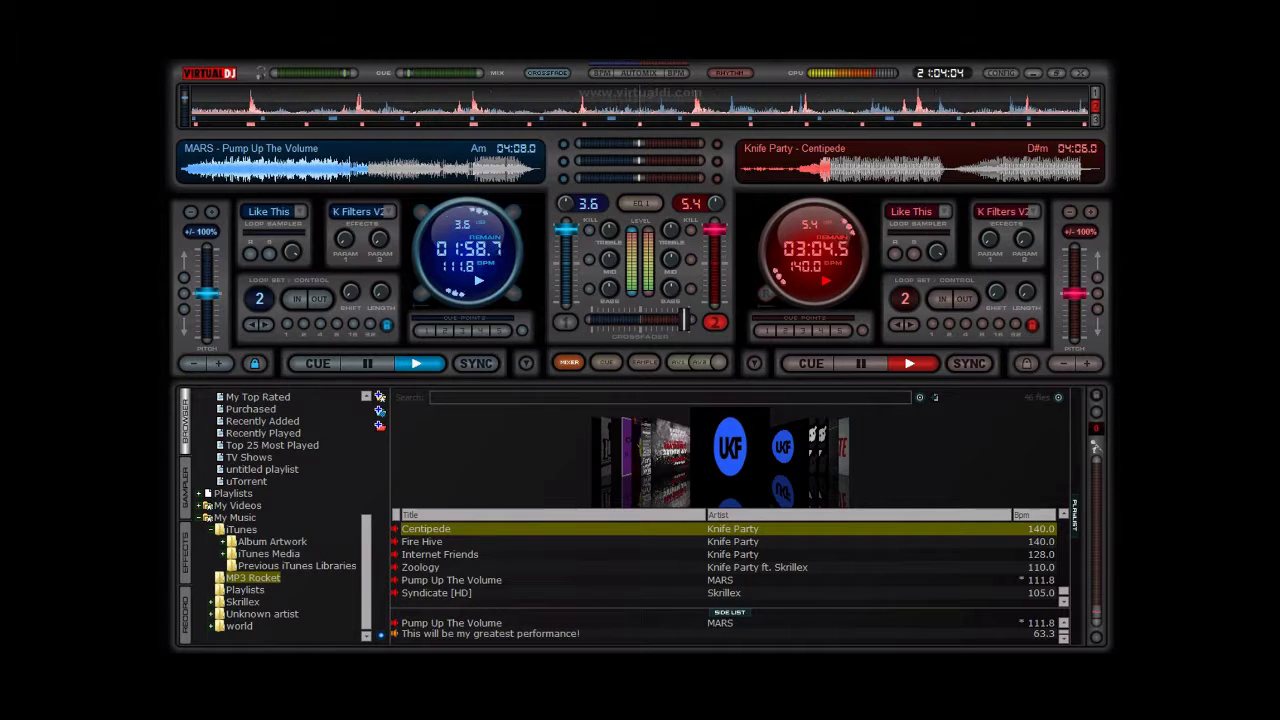
key("Down")
key("Down")
key("Down")
- Load Syndicate [HD] onto deck 1 and jump it ahead to 1:22 remaining
key("ctrl+Left")
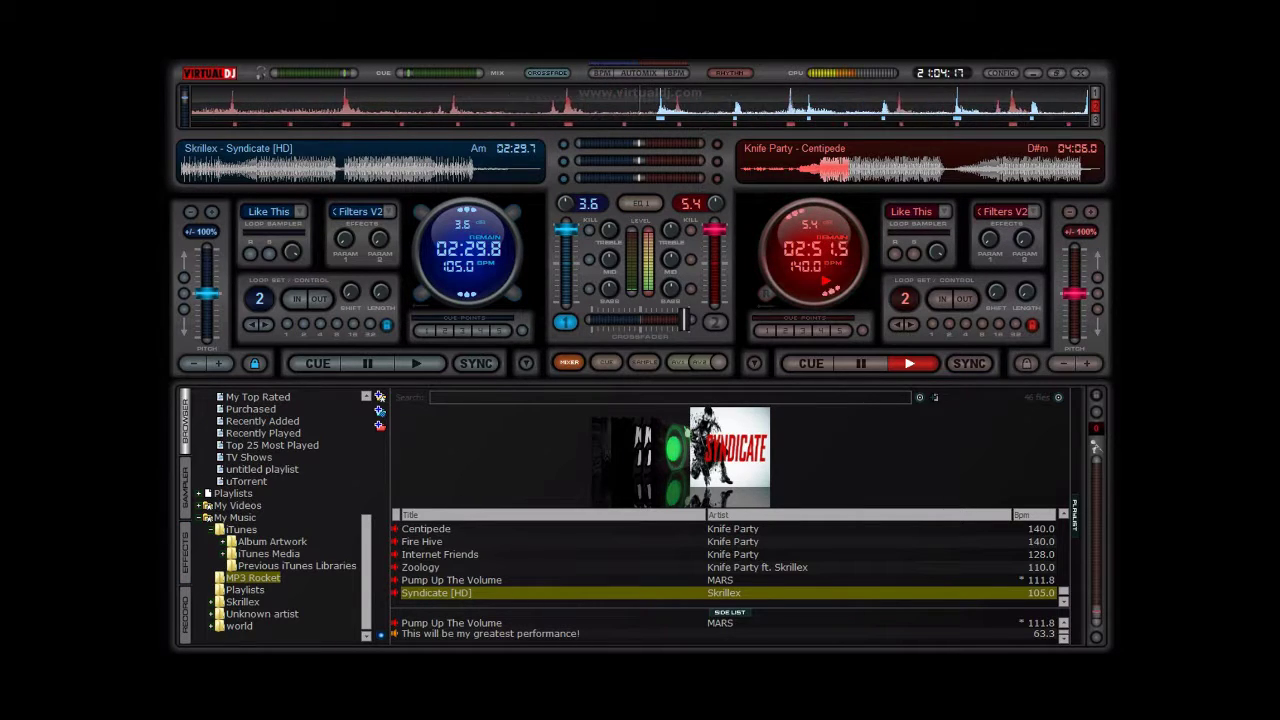
left_click(340, 170)
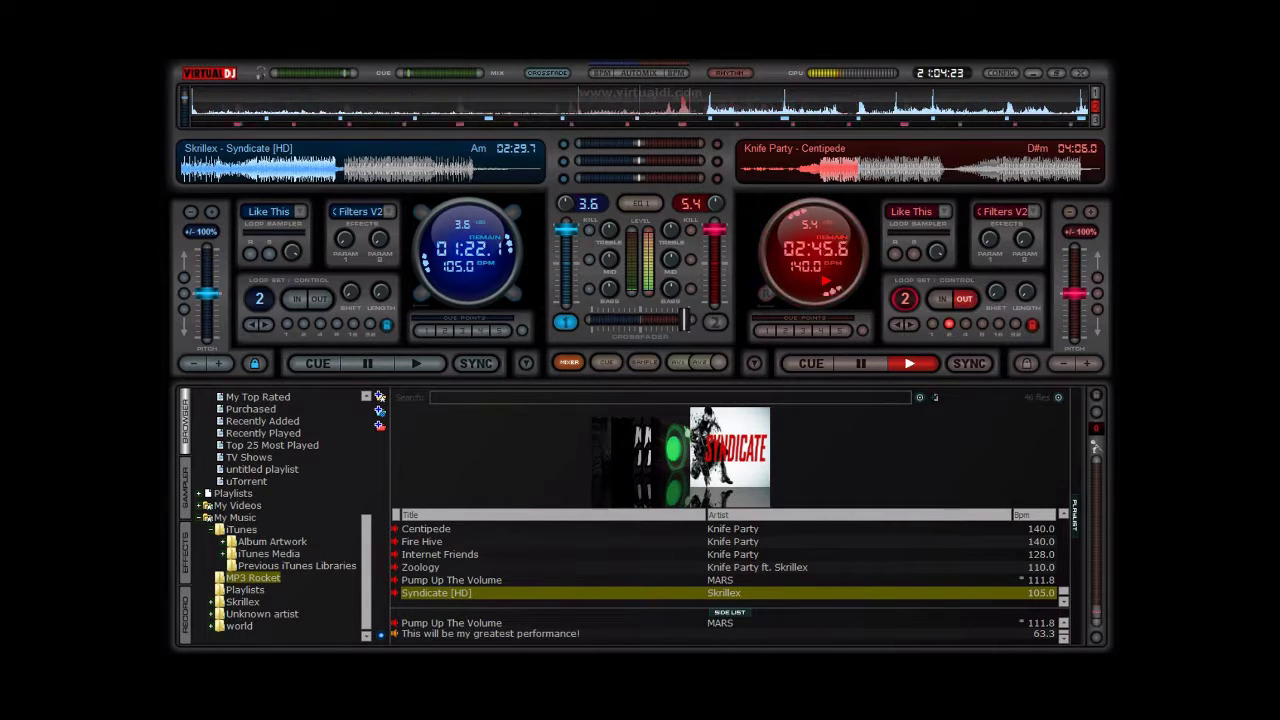
- Shorten deck 2's Centipede loop to 1/8 and crossfade fully to deck 1
left_click(897, 325)
left_click(897, 325)
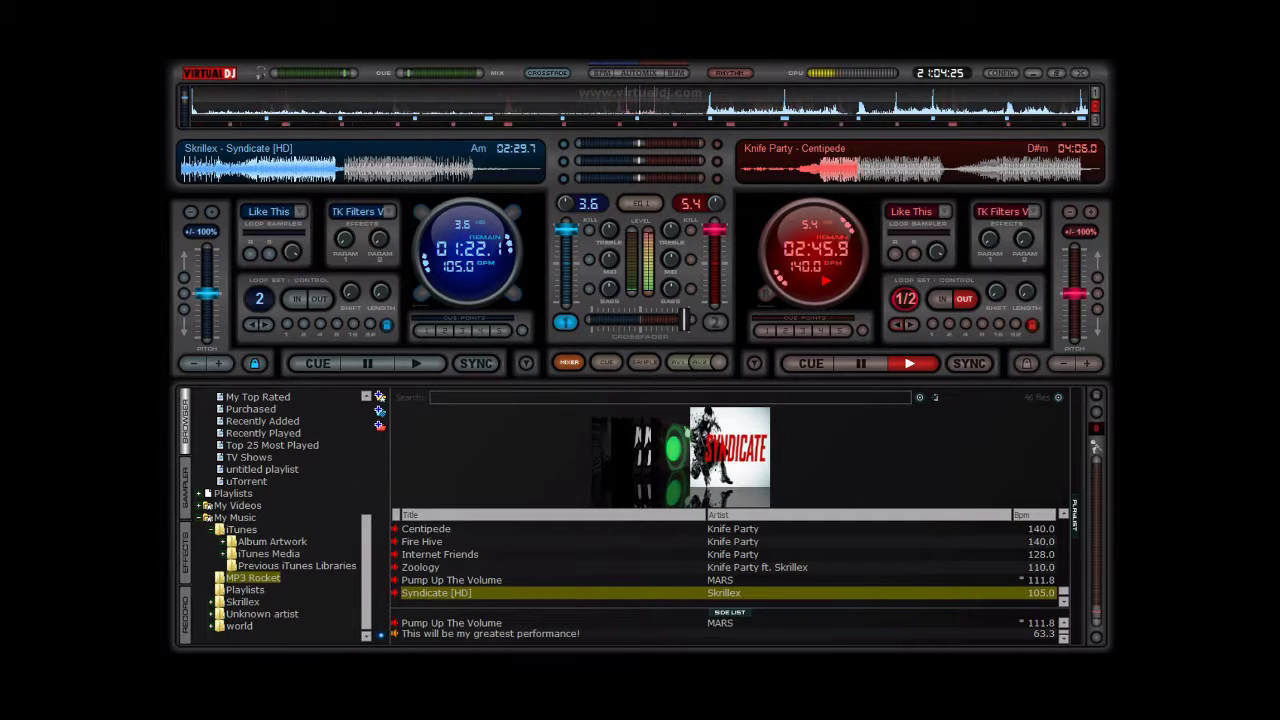
left_click(897, 325)
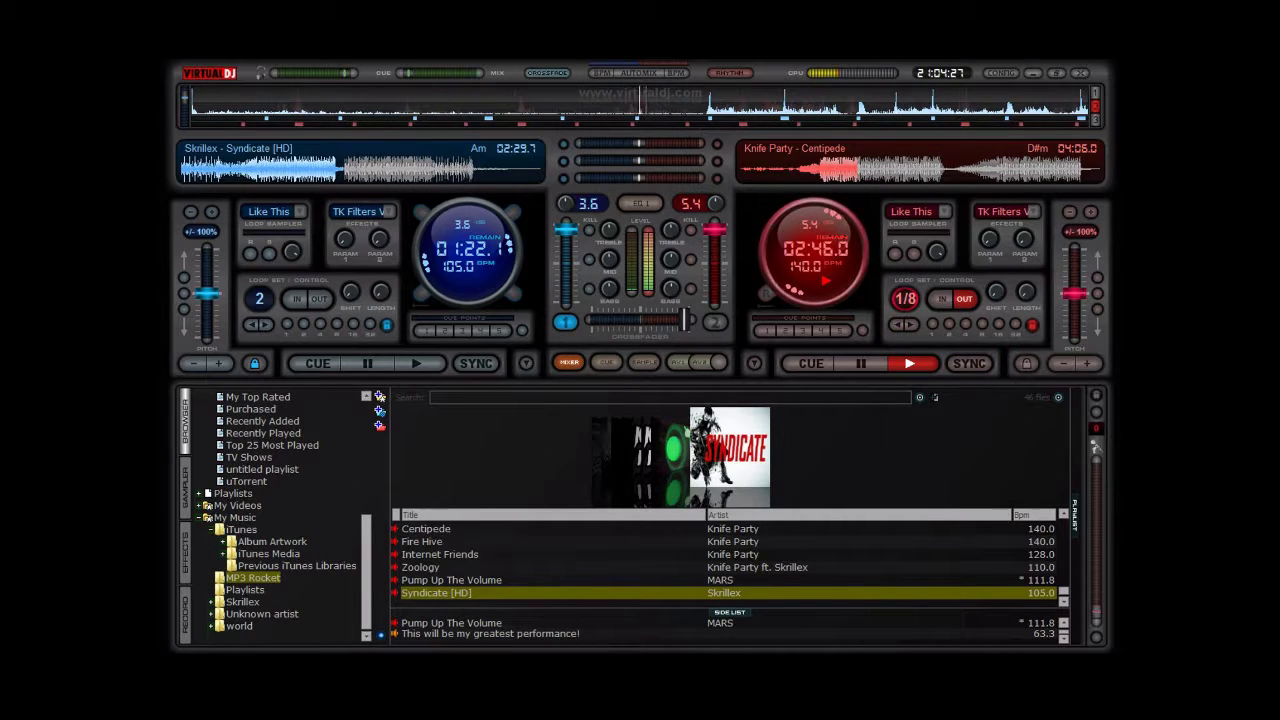
left_click_drag(684, 319, 594, 319)
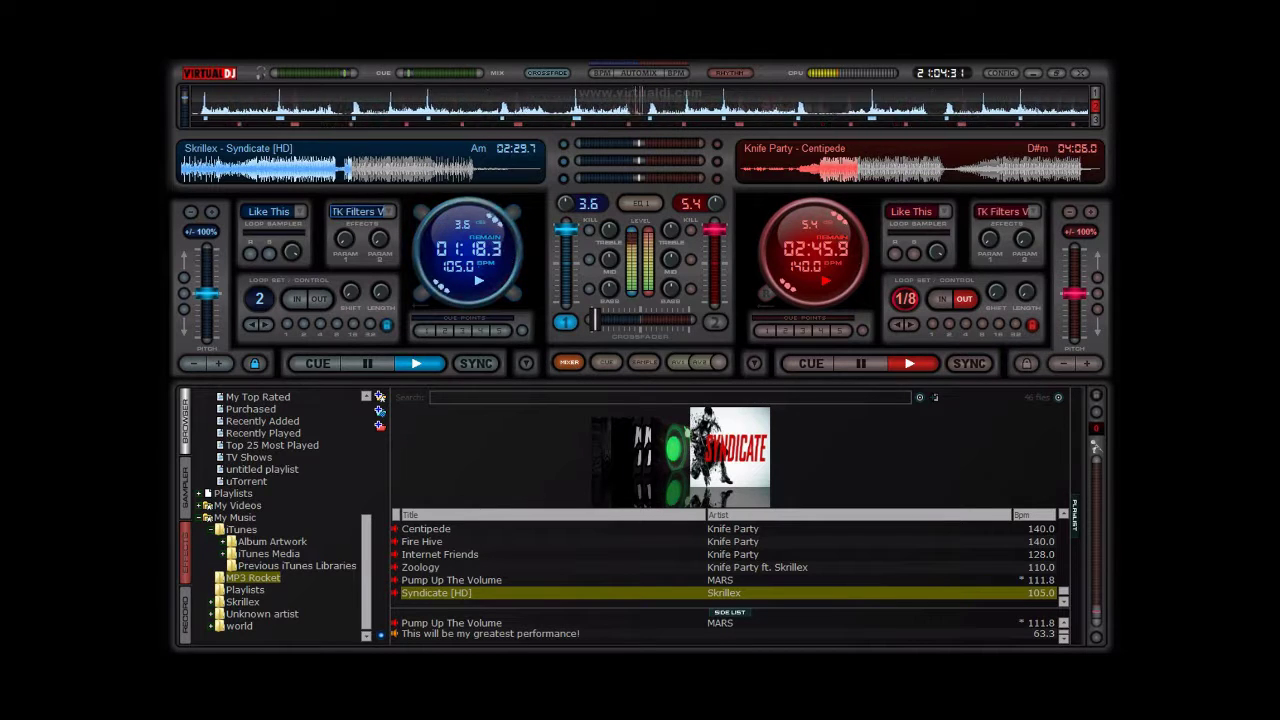
- Load Zoology, then Internet Friends (128 BPM), onto deck 2
key("Up")
key("Up")
key("ctrl+Right")
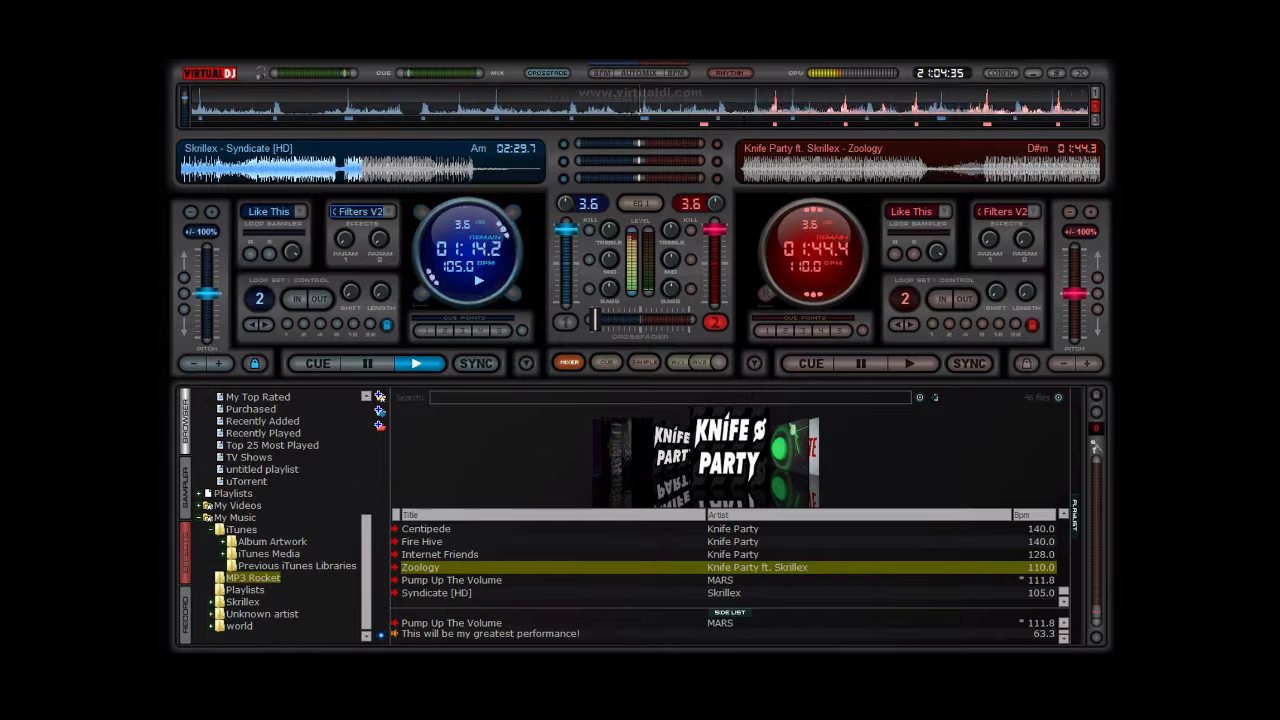
key("Up")
key("ctrl+Right")
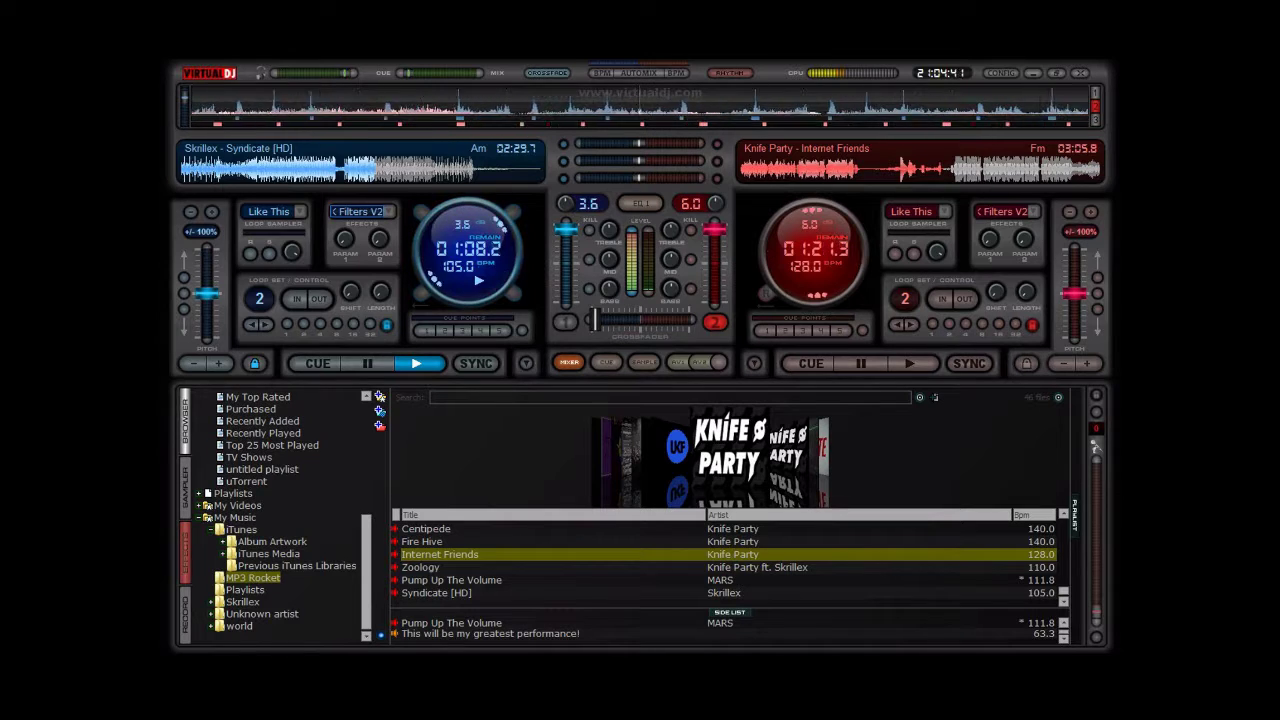
scroll(730, 560, "up", 1)
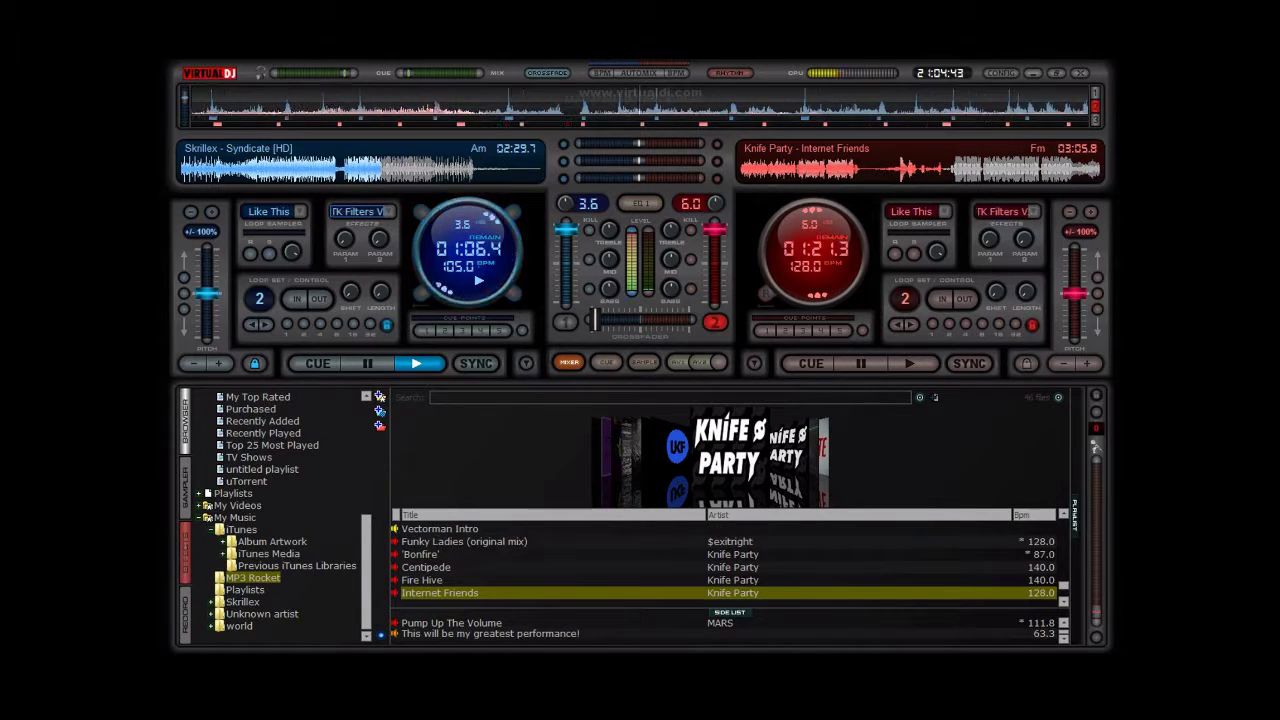
scroll(730, 560, "up", 1)
scroll(730, 560, "up", 1)
scroll(730, 560, "up", 1)
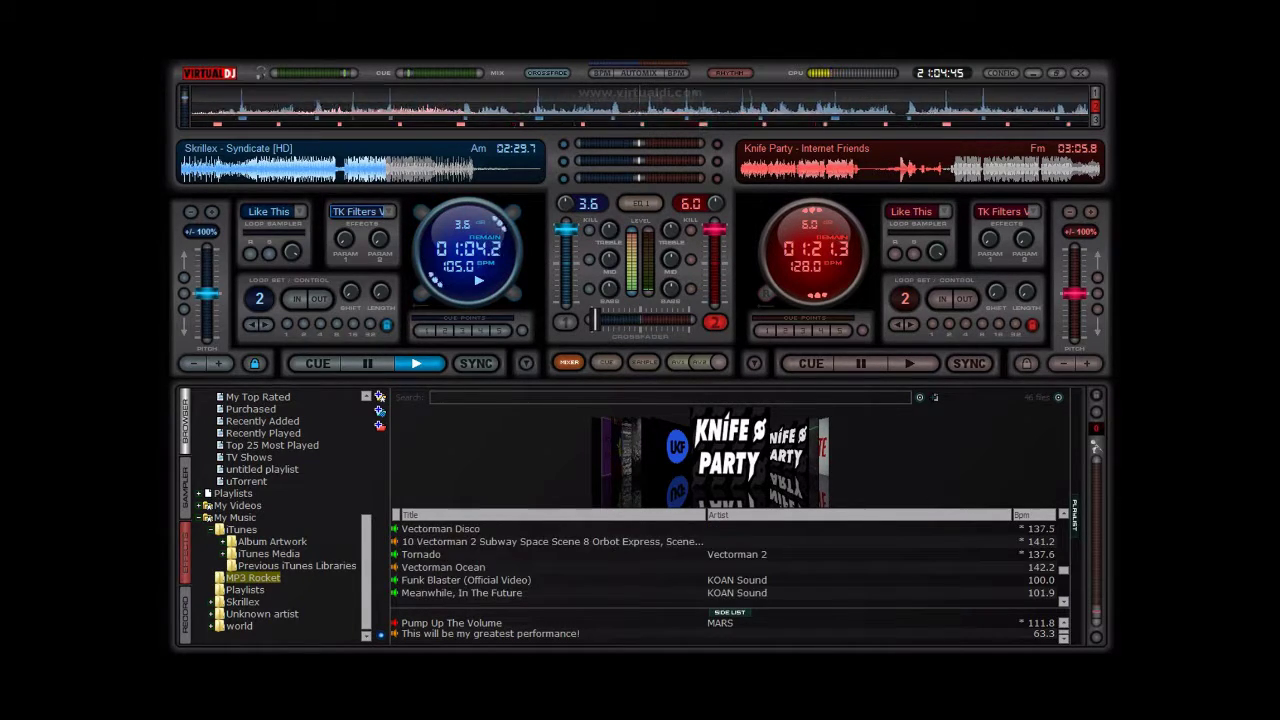
scroll(730, 560, "up", 1)
scroll(730, 560, "up", 2)
scroll(730, 560, "up", 1)
scroll(730, 560, "up", 1)
scroll(730, 560, "up", 1)
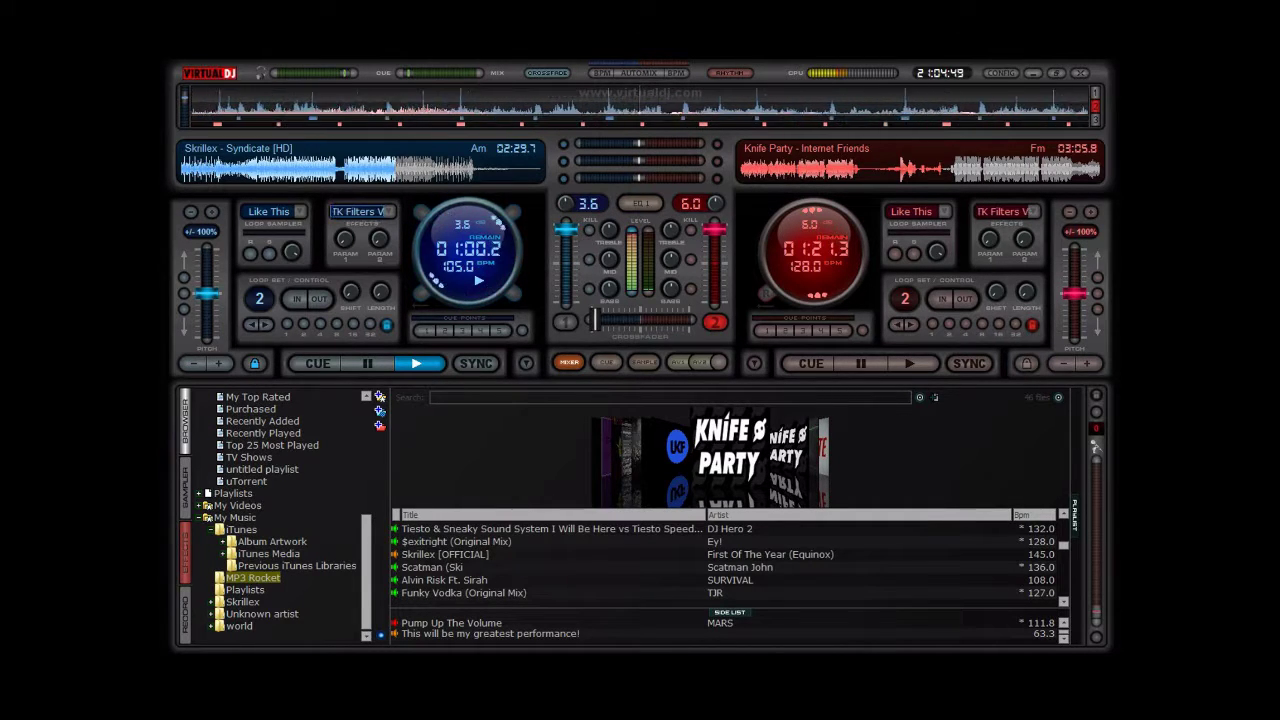
scroll(730, 560, "up", 1)
scroll(730, 560, "up", 1)
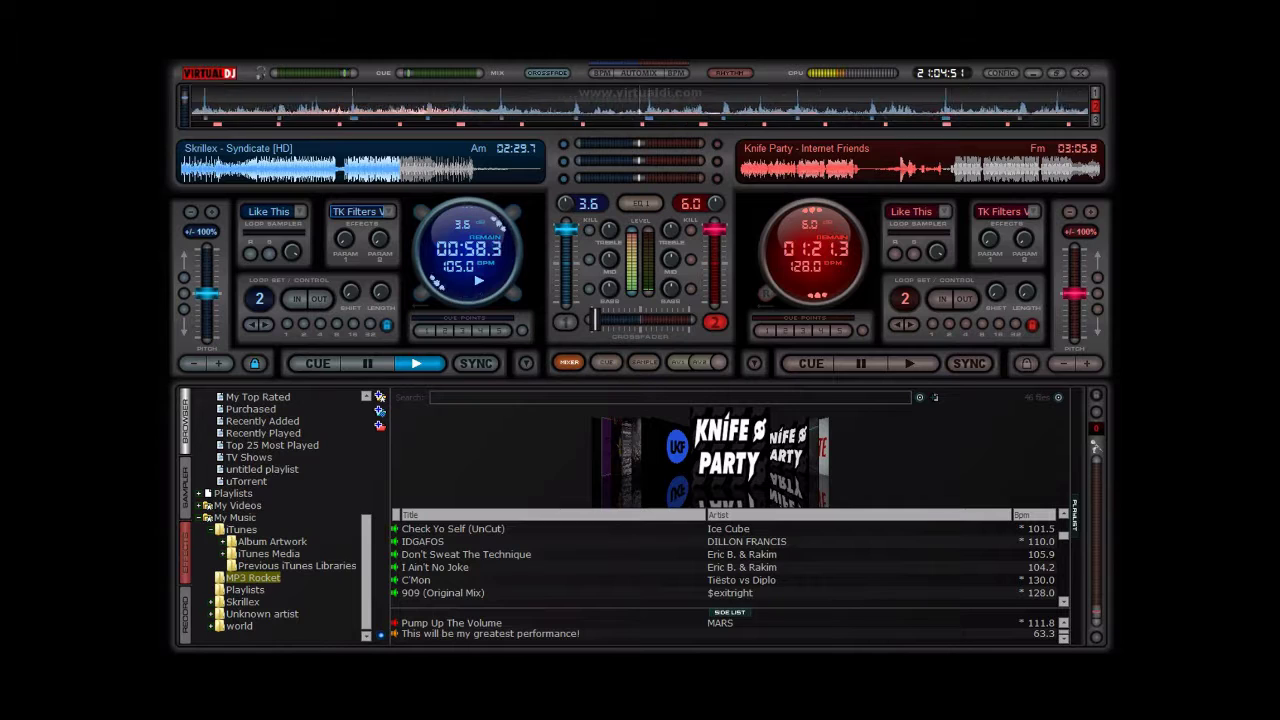
scroll(730, 560, "up", 3)
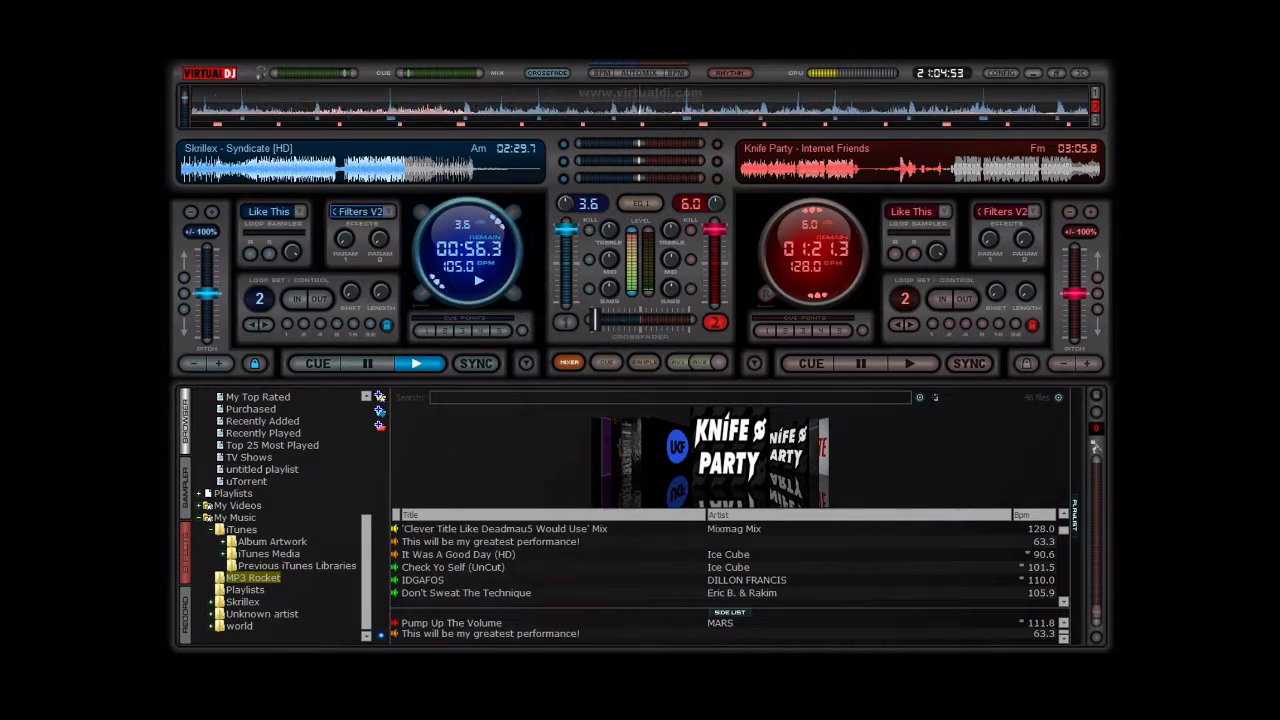
scroll(730, 560, "up", 3)
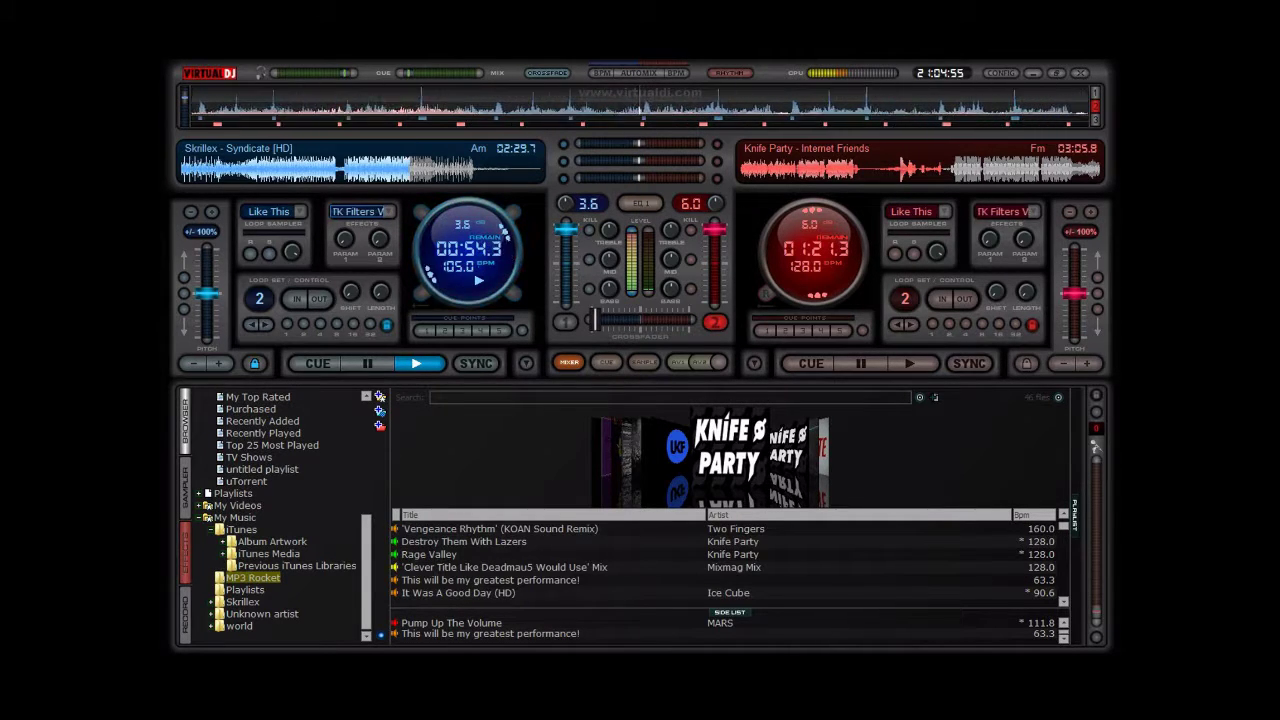
left_click(388, 211)
- Switch deck 1's effect from BeatGrid to Brake and set deck 2's effect to BeatGrid
left_click(420, 234)
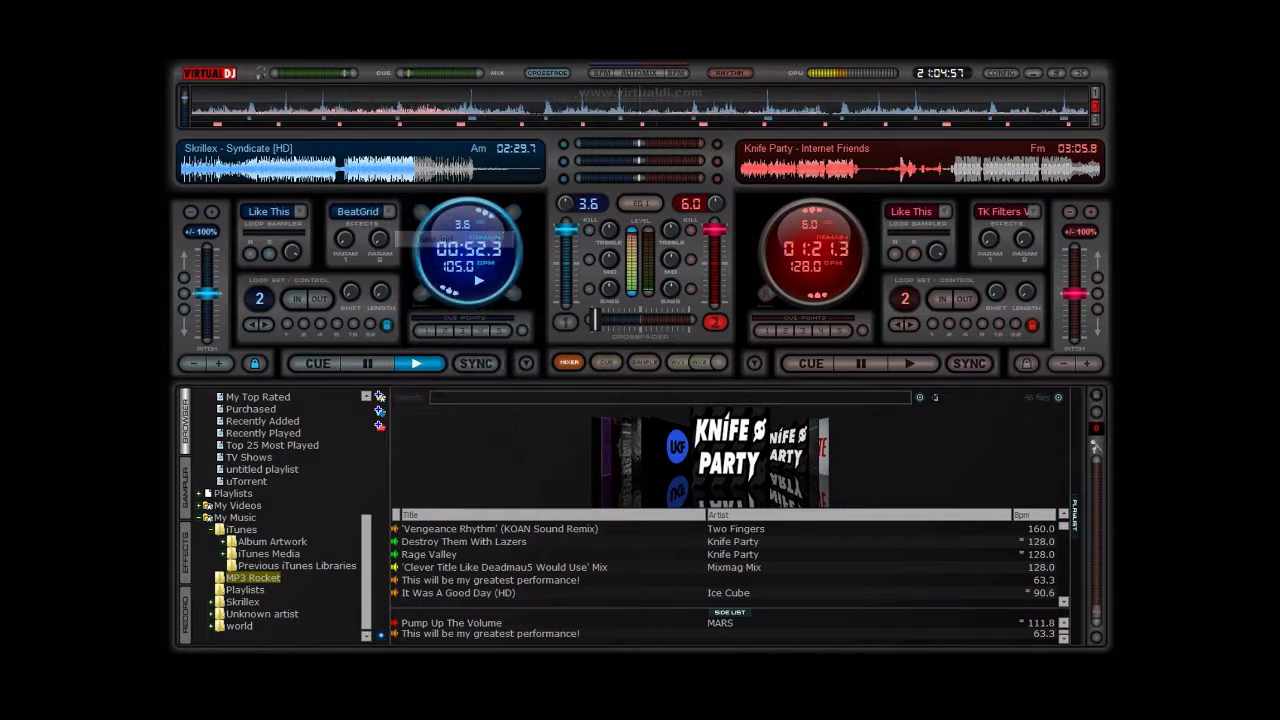
left_click(388, 211)
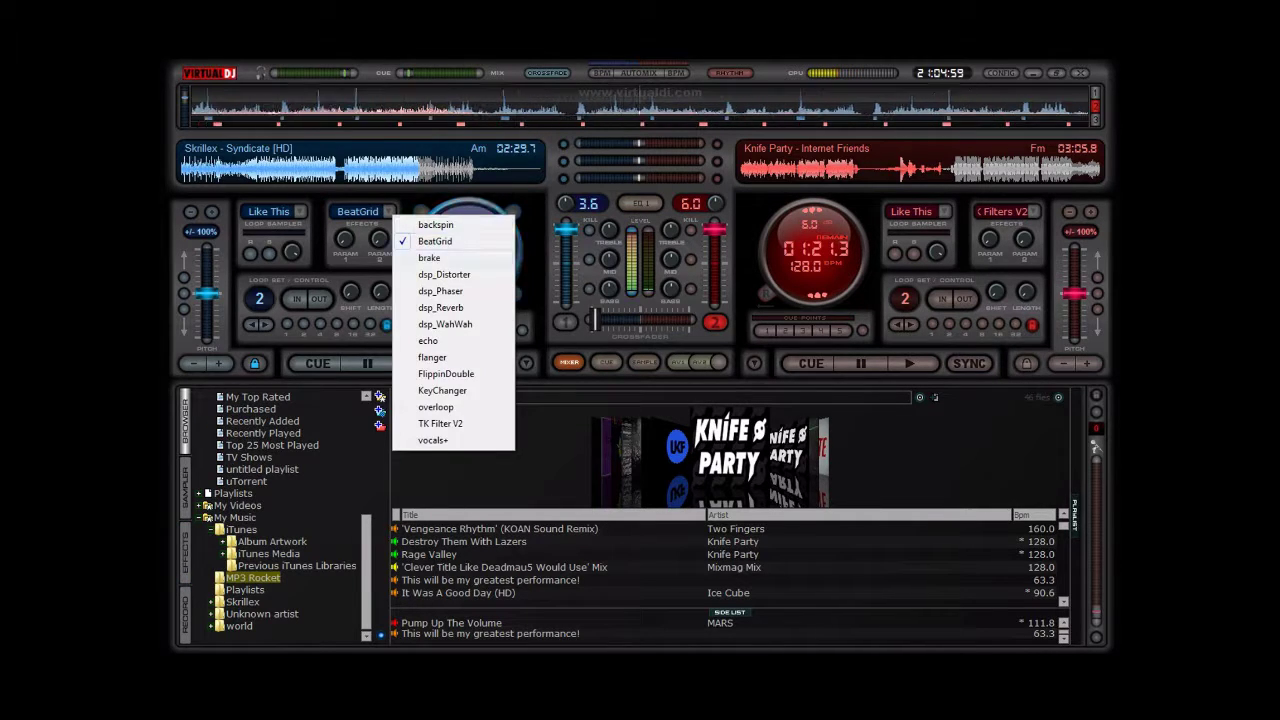
left_click(420, 254)
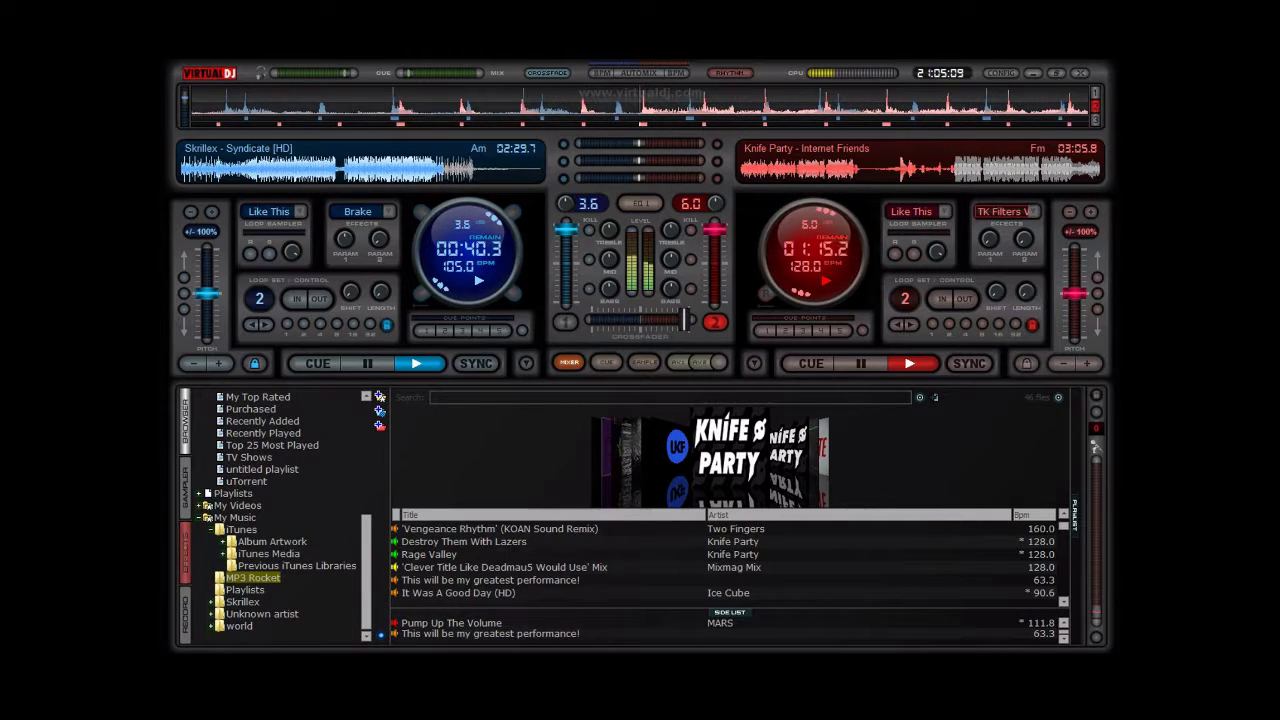
left_click(1000, 212)
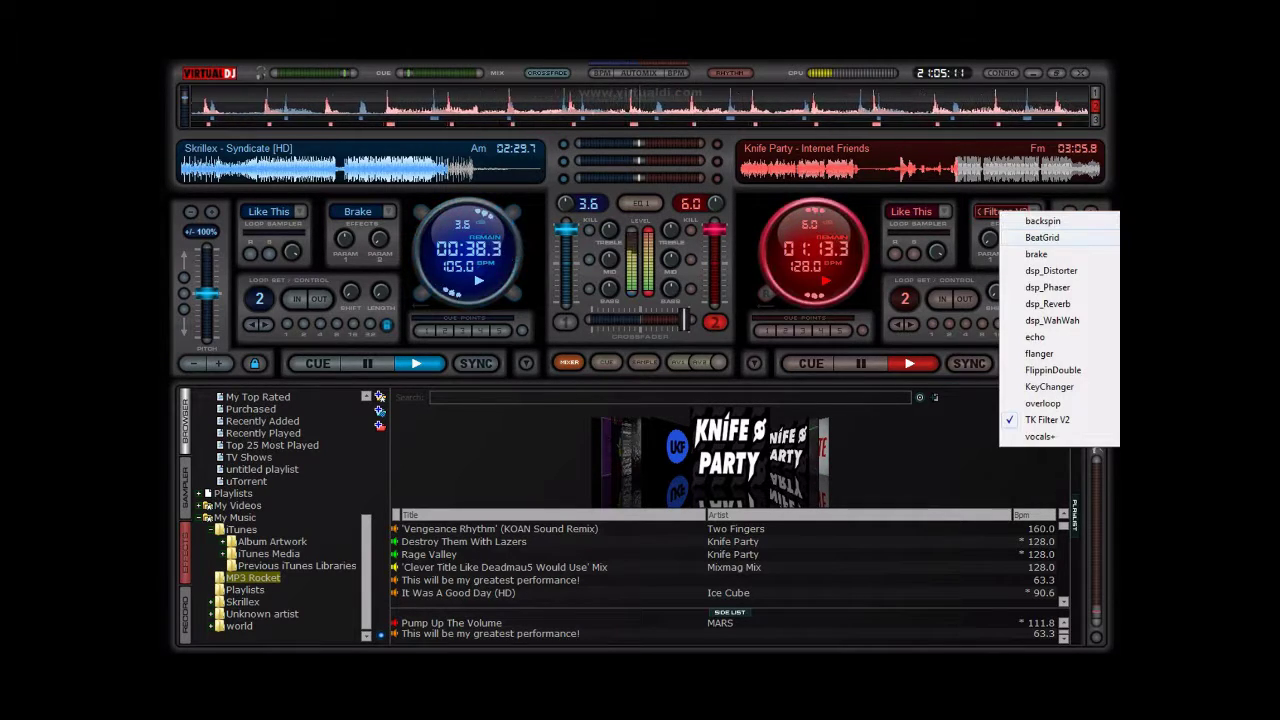
left_click(1042, 237)
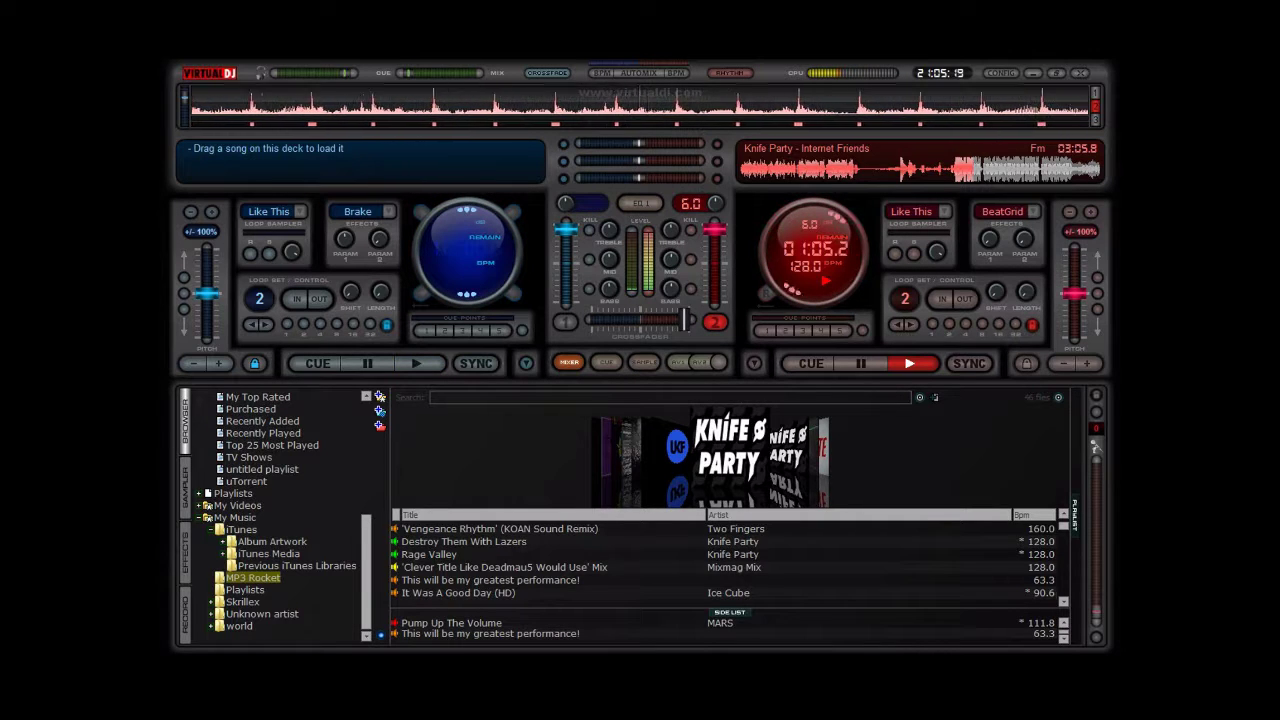
- Return the list to the Knife Party tracks and highlight Bonfire (87 BPM)
key("Down")
key("Down")
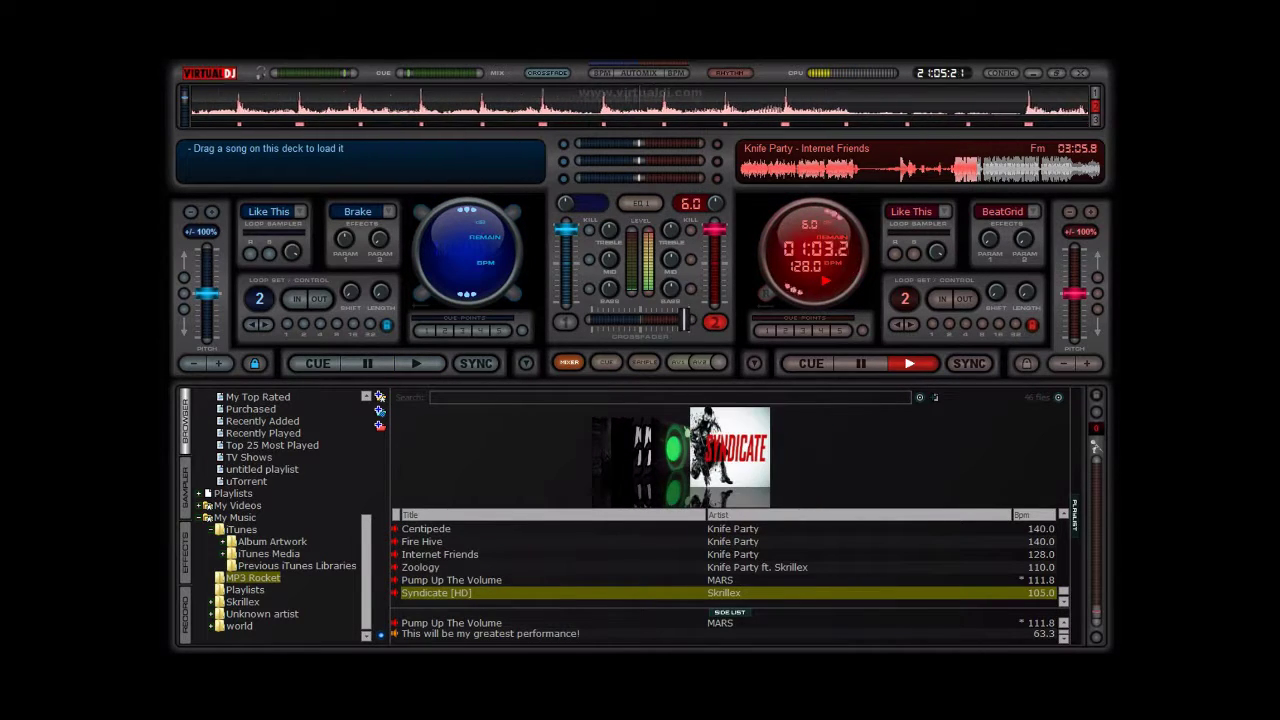
key("Up")
key("Up")
key("Up")
key("Up")
key("Up")
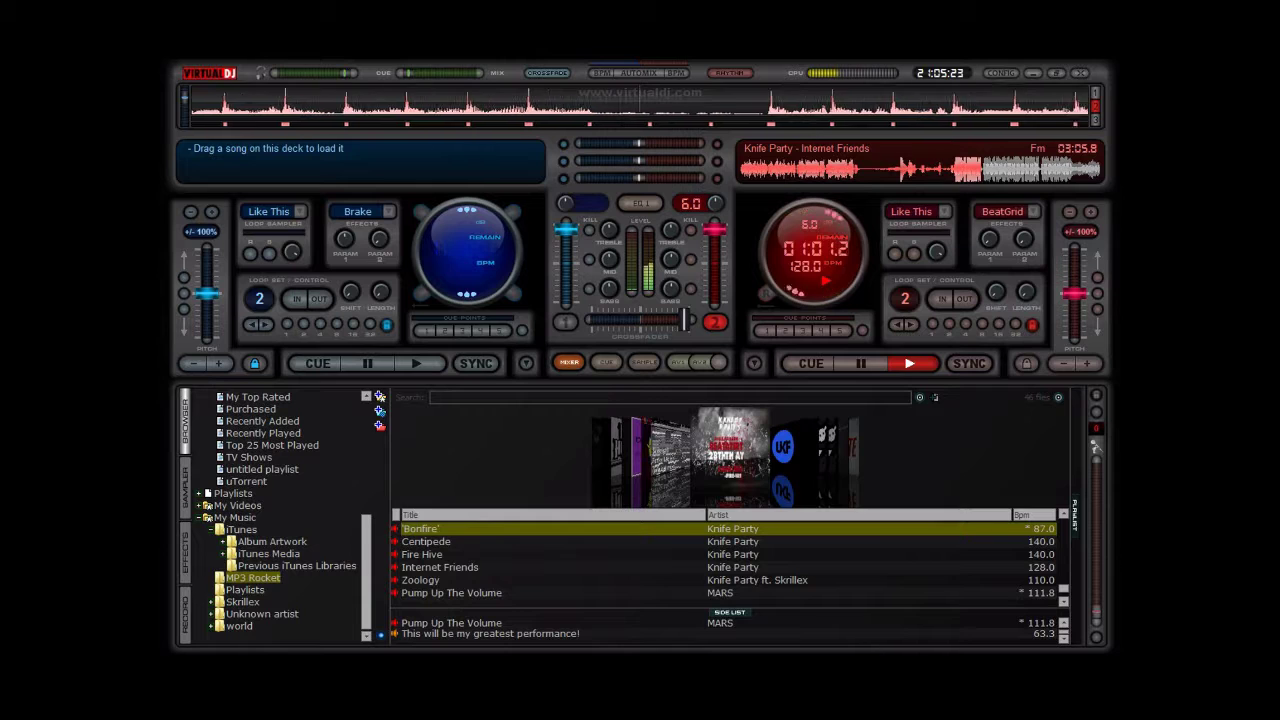